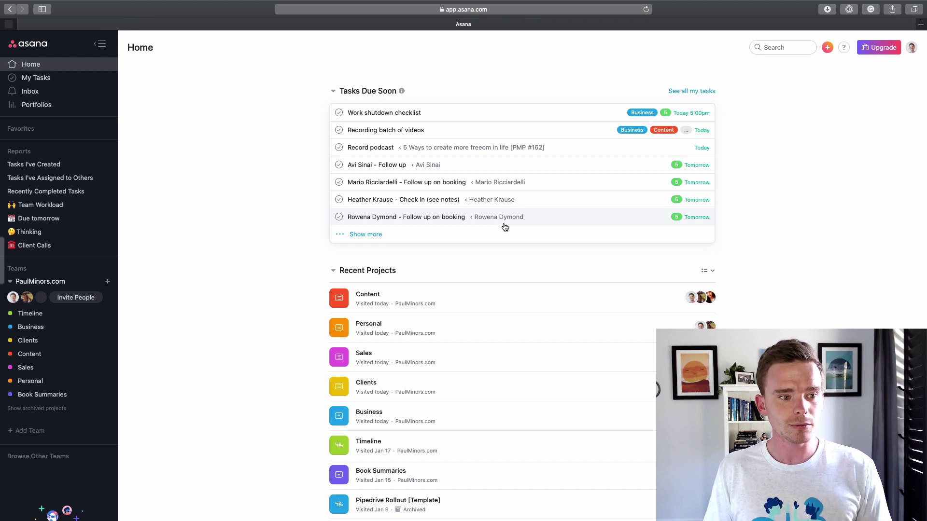
Collapse the Reports section in the sidebar, leaving the team's projects listed
{"action": "left_click", "coordinate": [83, 150]}
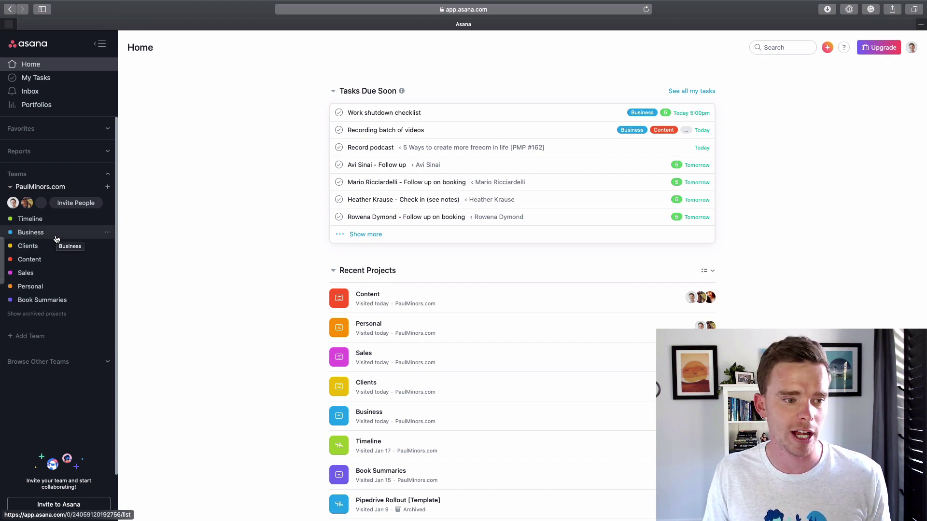
Open the Business project and browse its Planning, Accounting and Analysis, Ecommerce and Email Marketing sections
{"action": "left_click", "coordinate": [30, 233]}
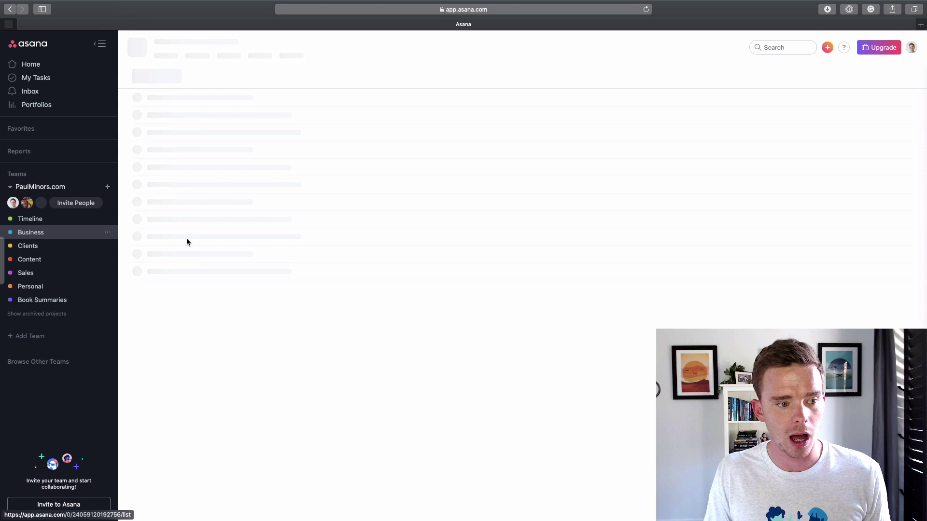
{"action": "scroll", "coordinate": [265, 236], "scroll_direction": "down", "scroll_amount": 10}
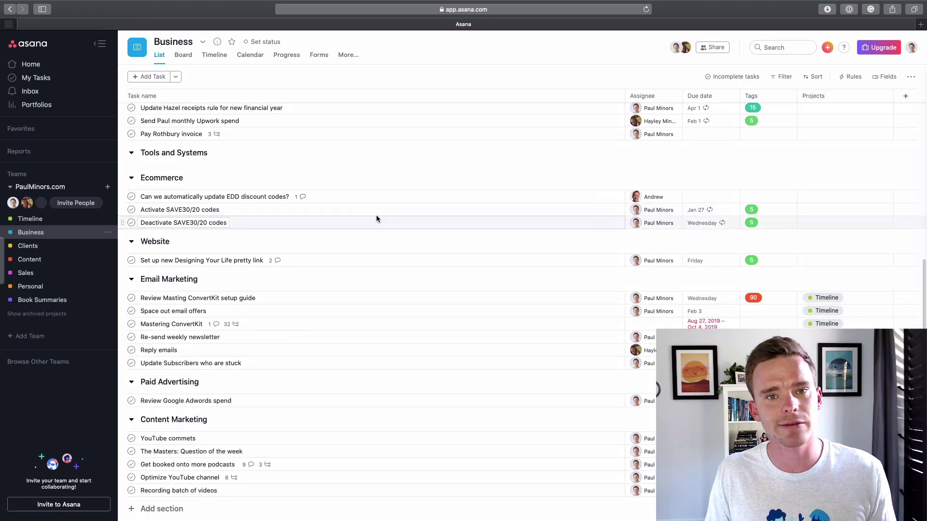
{"action": "scroll", "coordinate": [303, 212], "scroll_direction": "up", "scroll_amount": 9}
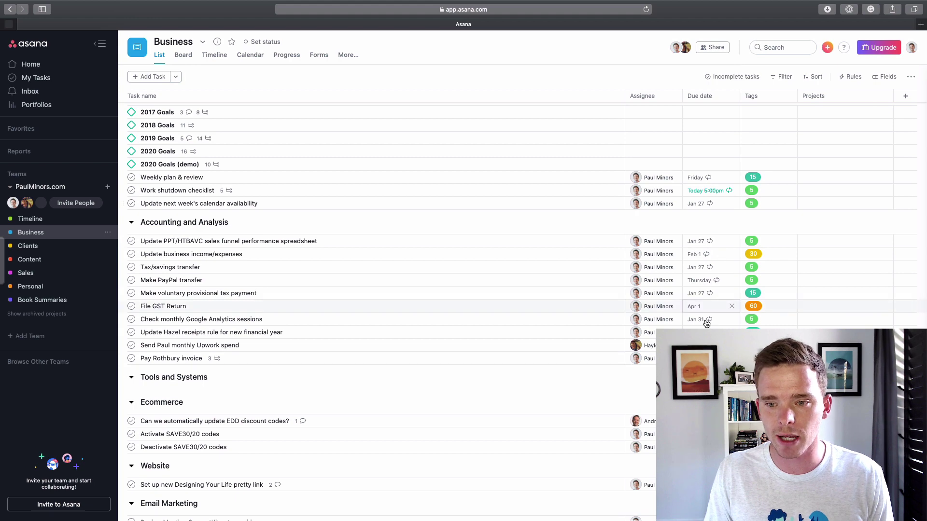
{"action": "scroll", "coordinate": [707, 321], "scroll_direction": "down", "scroll_amount": 5}
{"action": "scroll", "coordinate": [707, 321], "scroll_direction": "down", "scroll_amount": 2}
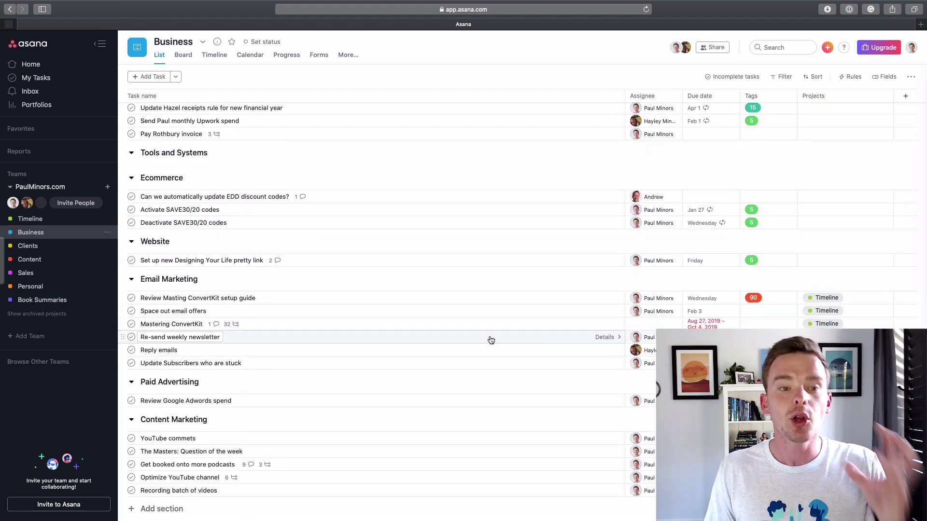
{"action": "scroll", "coordinate": [491, 340], "scroll_direction": "up", "scroll_amount": 7}
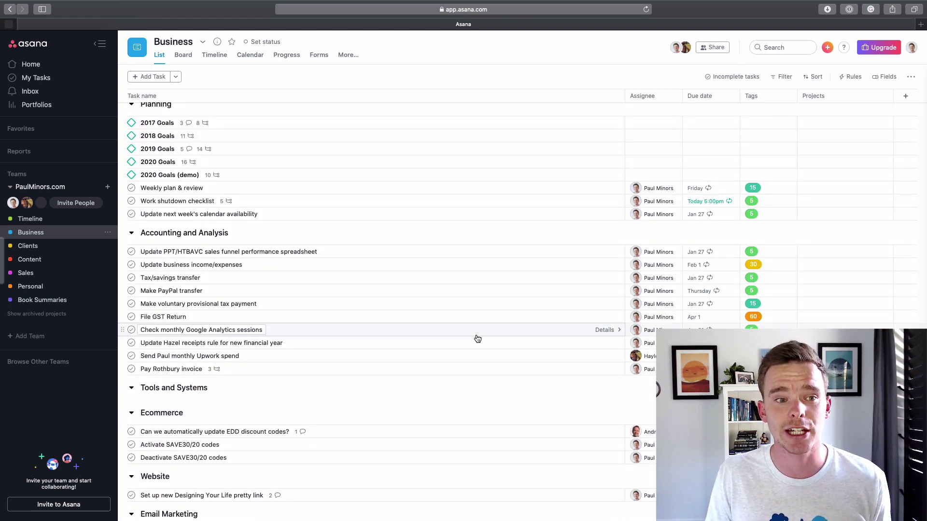
Open the 2020 Goals (demo) milestone, browse its subtasks, and select Group Mastermind retreat in Hawaii
{"action": "left_click", "coordinate": [272, 175]}
{"action": "mouse_move", "coordinate": [345, 186]}
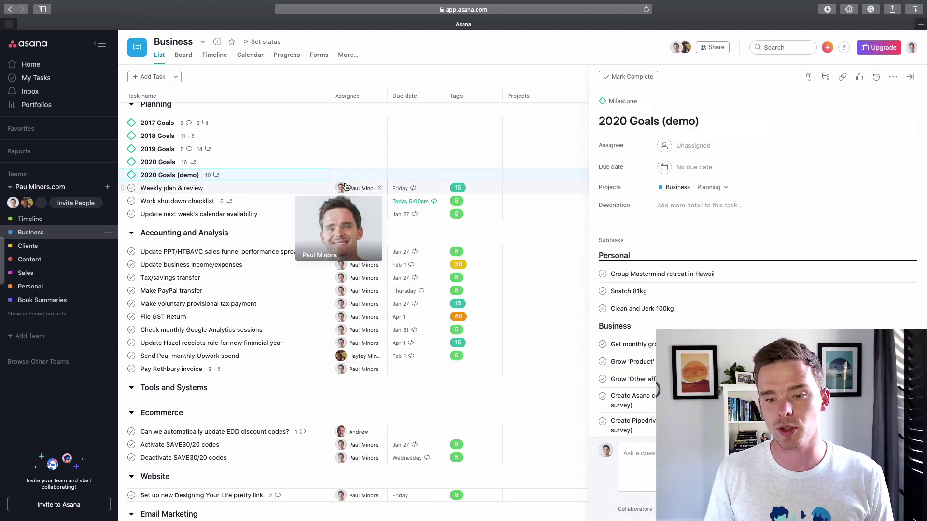
{"action": "scroll", "coordinate": [681, 207], "scroll_direction": "down", "scroll_amount": 2}
{"action": "scroll", "coordinate": [682, 208], "scroll_direction": "up", "scroll_amount": 2}
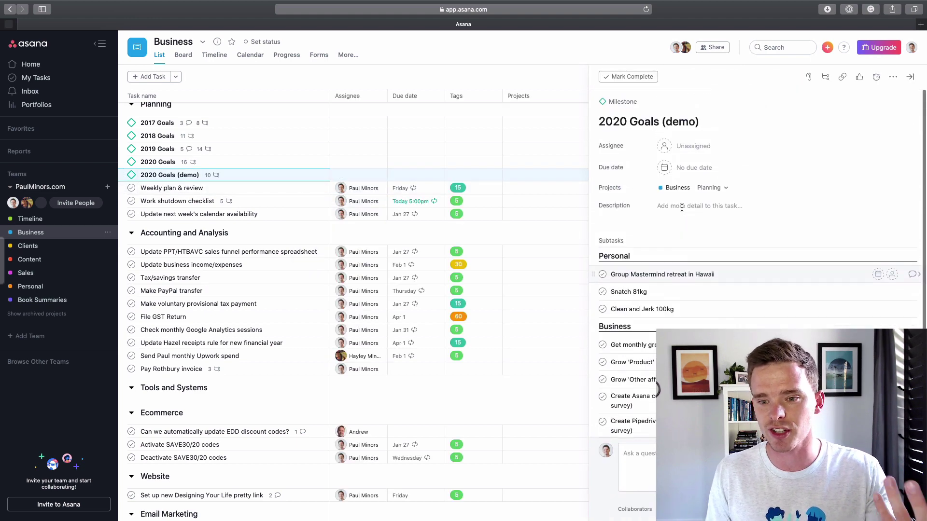
{"action": "scroll", "coordinate": [684, 214], "scroll_direction": "down", "scroll_amount": 1}
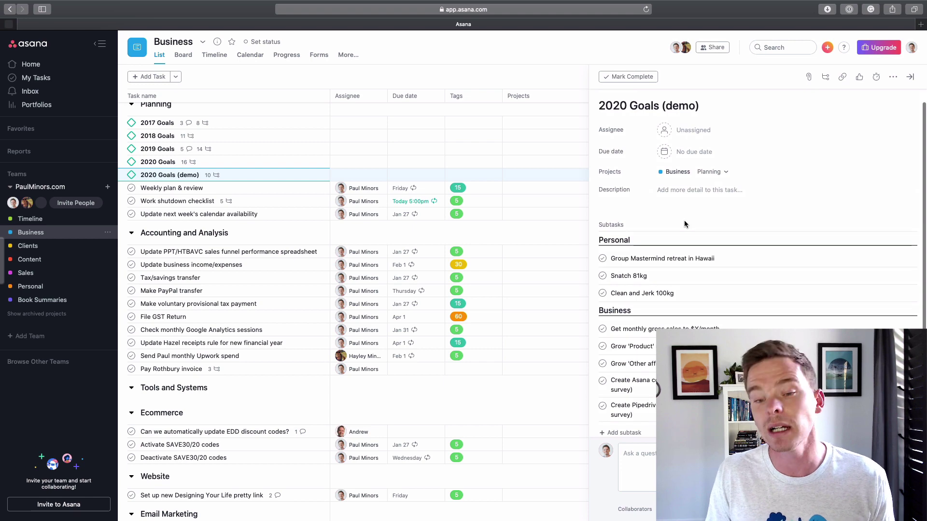
{"action": "scroll", "coordinate": [684, 218], "scroll_direction": "up", "scroll_amount": 1}
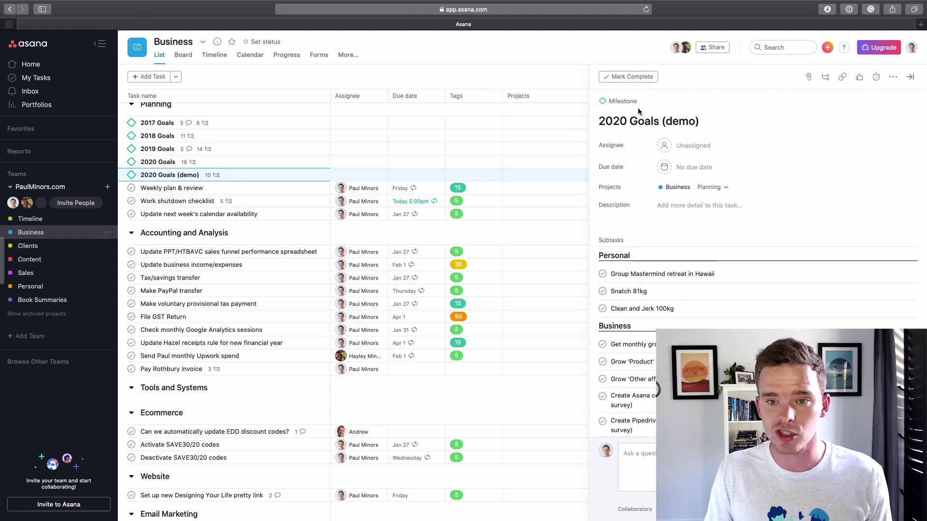
{"action": "scroll", "coordinate": [649, 270], "scroll_direction": "down", "scroll_amount": 3}
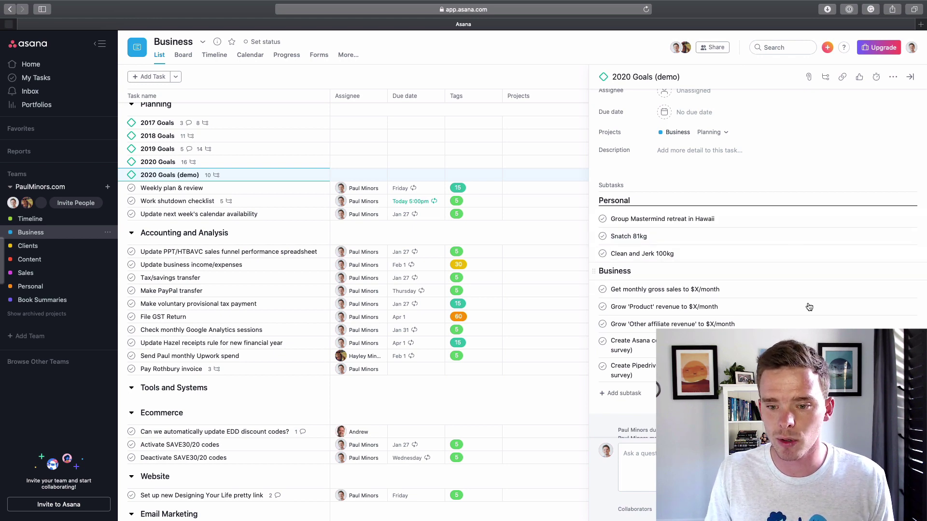
{"action": "left_click", "coordinate": [668, 218]}
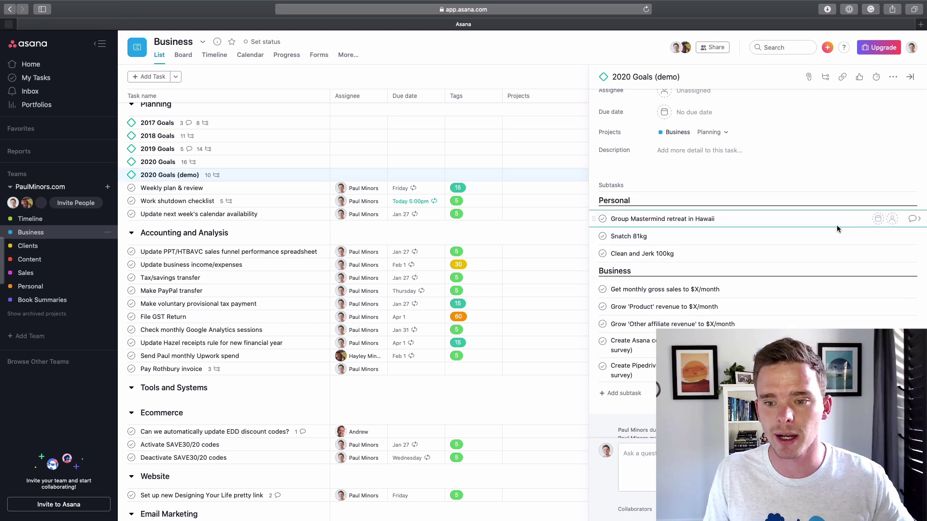
Add the Group Mastermind retreat in Hawaii subtask to the Timeline project
{"action": "left_click", "coordinate": [915, 220]}
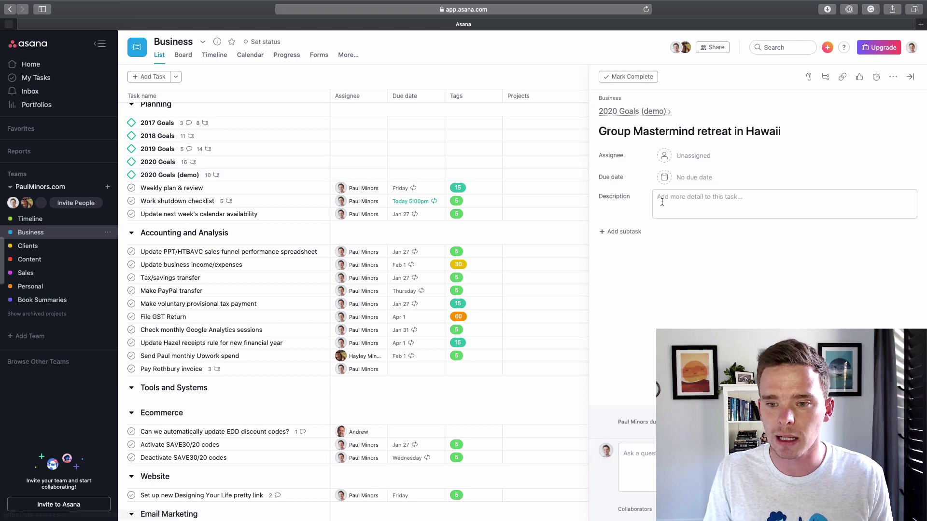
{"action": "left_click", "coordinate": [885, 82]}
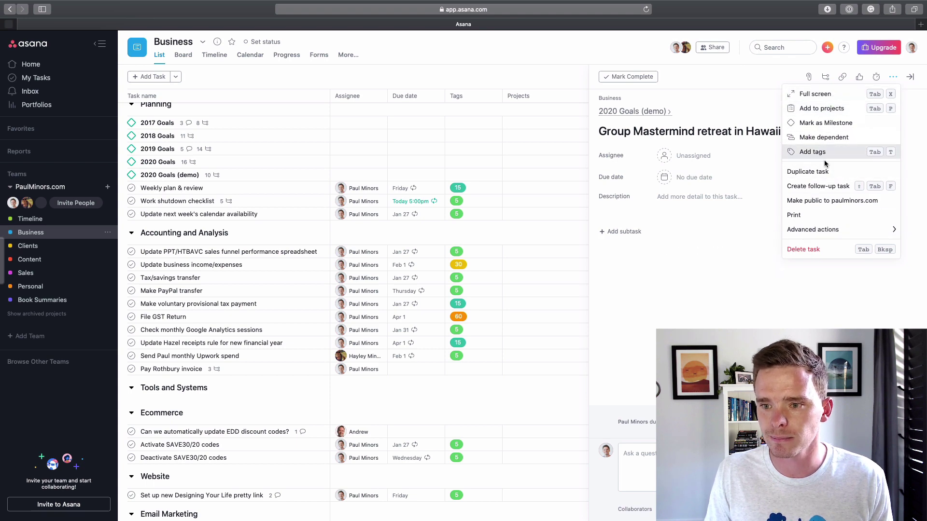
{"action": "left_click", "coordinate": [823, 108]}
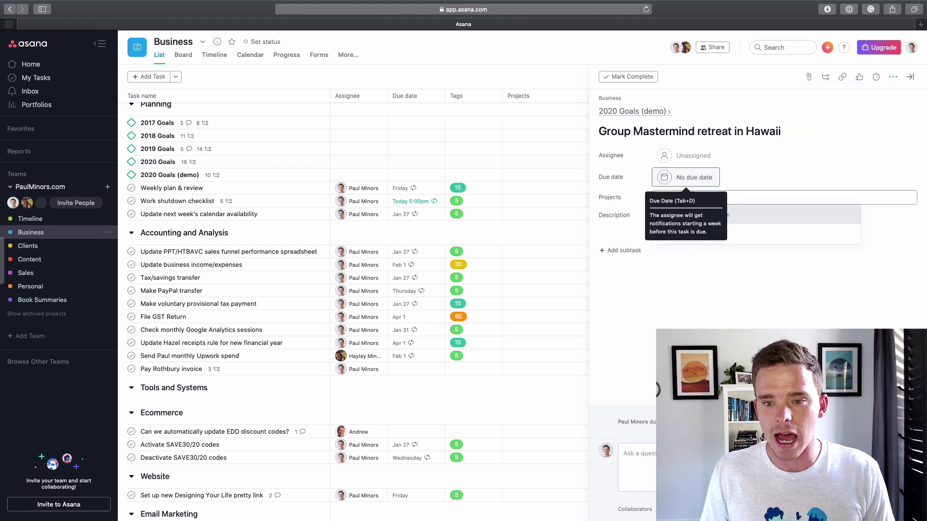
{"action": "type", "text": "timeline"}
{"action": "key", "text": "Return"}
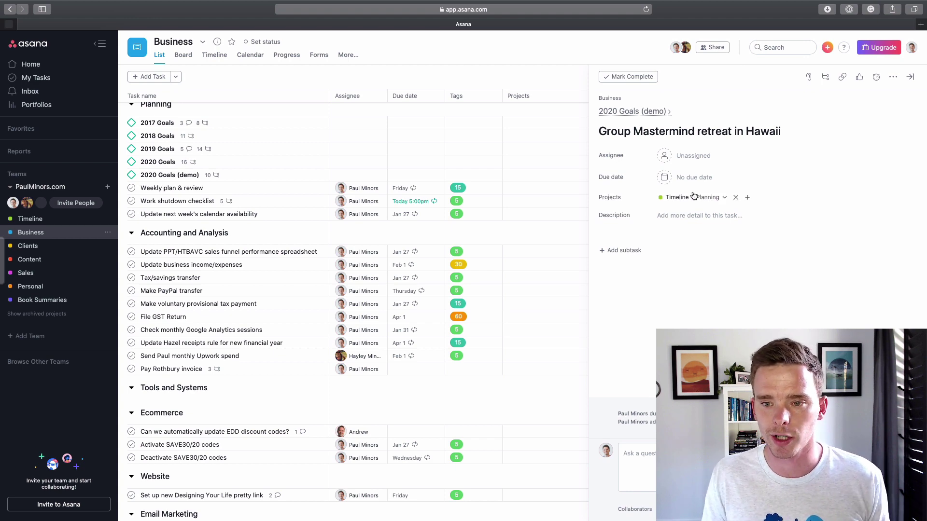
Date the subtask March 16–27, 2020, then return to the parent 2020 Goals (demo)
{"action": "left_click", "coordinate": [691, 177]}
{"action": "left_click", "coordinate": [768, 198]}
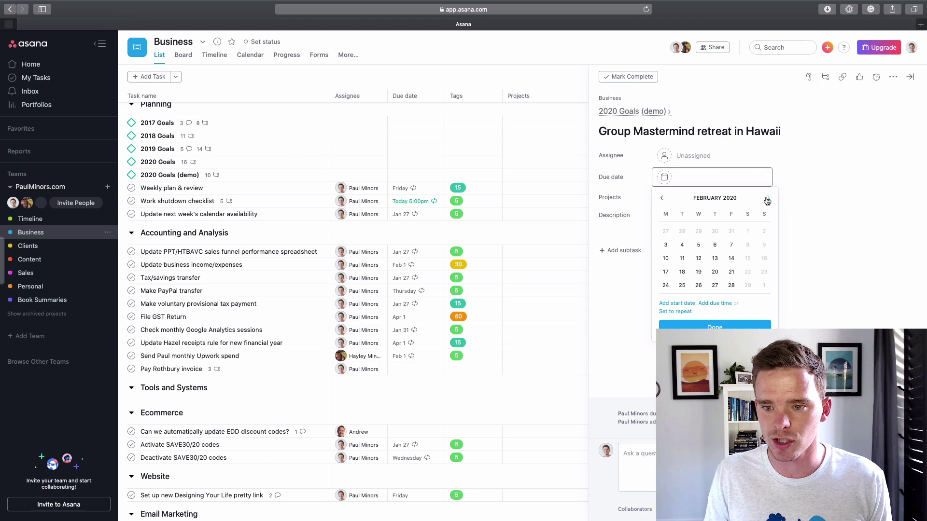
{"action": "left_click", "coordinate": [768, 198]}
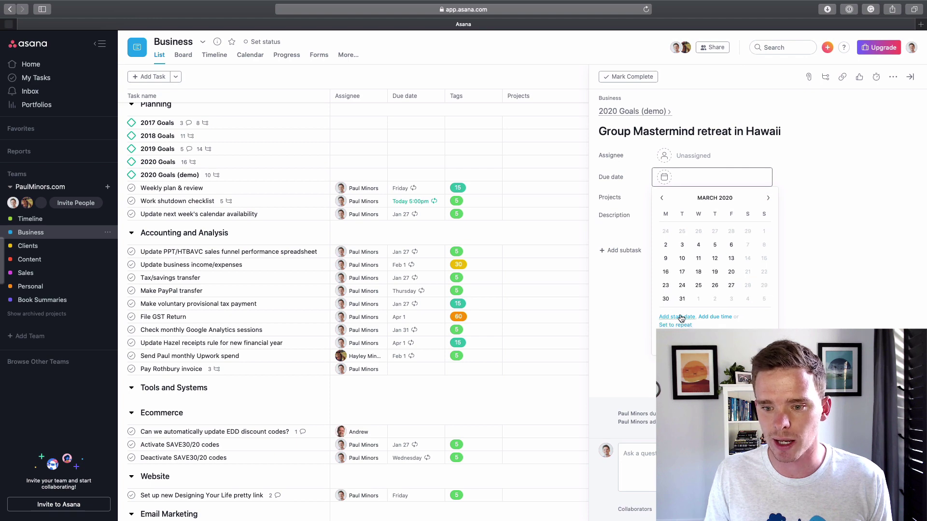
{"action": "left_click", "coordinate": [677, 317]}
{"action": "left_click", "coordinate": [665, 272]}
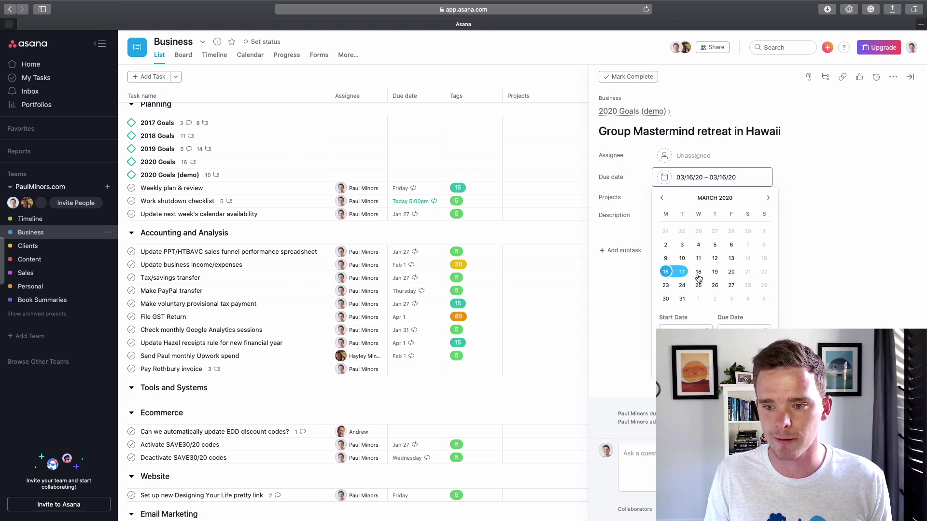
{"action": "left_click", "coordinate": [731, 285]}
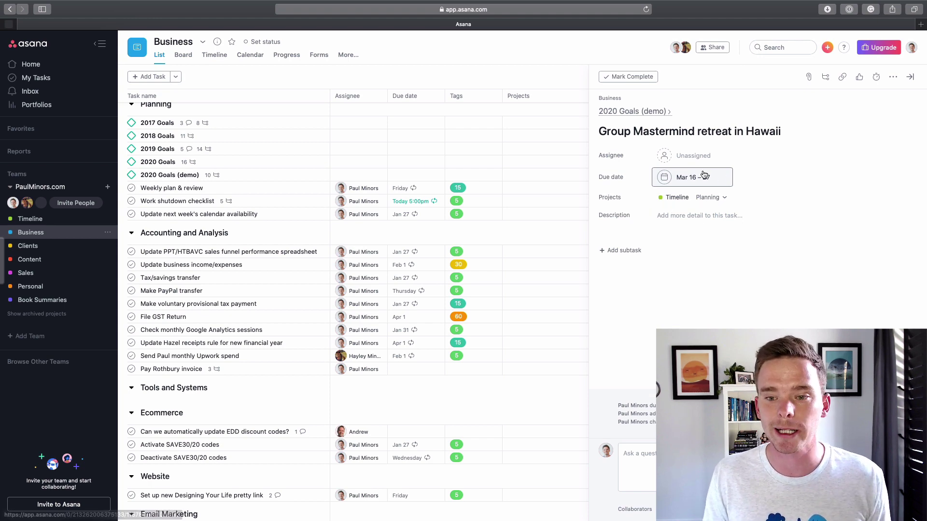
{"action": "key", "text": "Tab"}
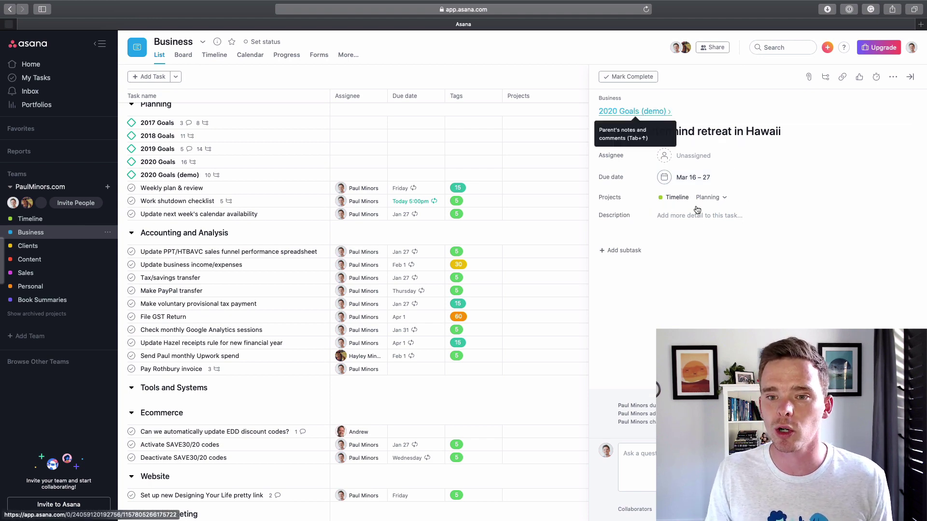
{"action": "key", "text": "Return"}
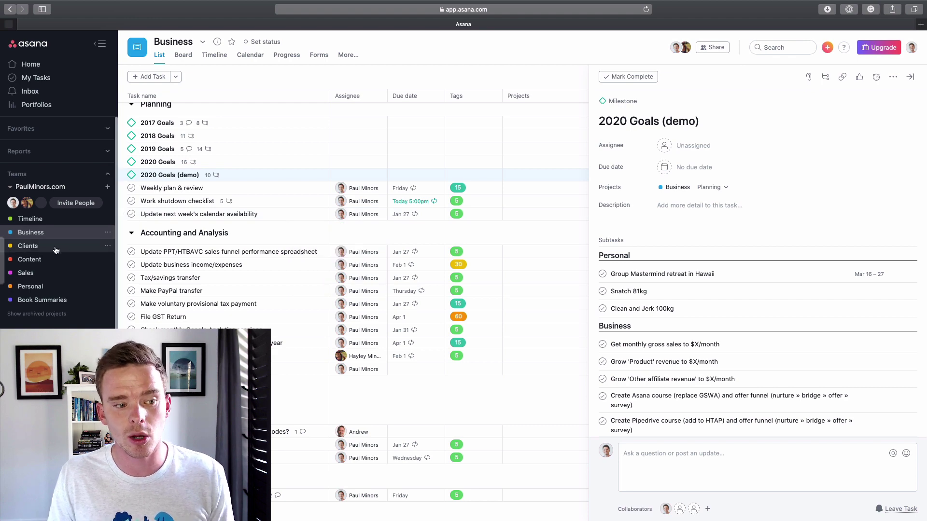
Open the Content project and view the '5 Ways to create more freeom in life [PMP #162]' task's details
{"action": "left_click", "coordinate": [54, 272]}
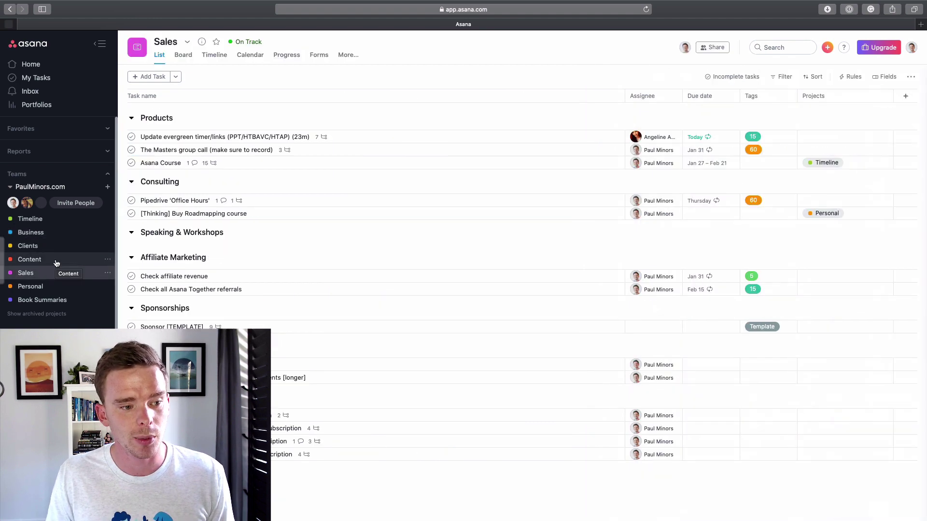
{"action": "left_click", "coordinate": [93, 256]}
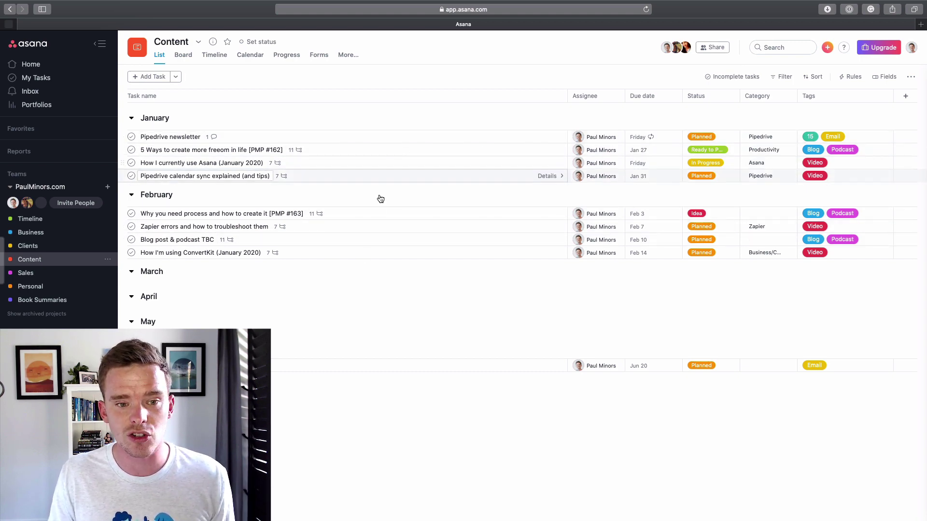
{"action": "left_click", "coordinate": [369, 147]}
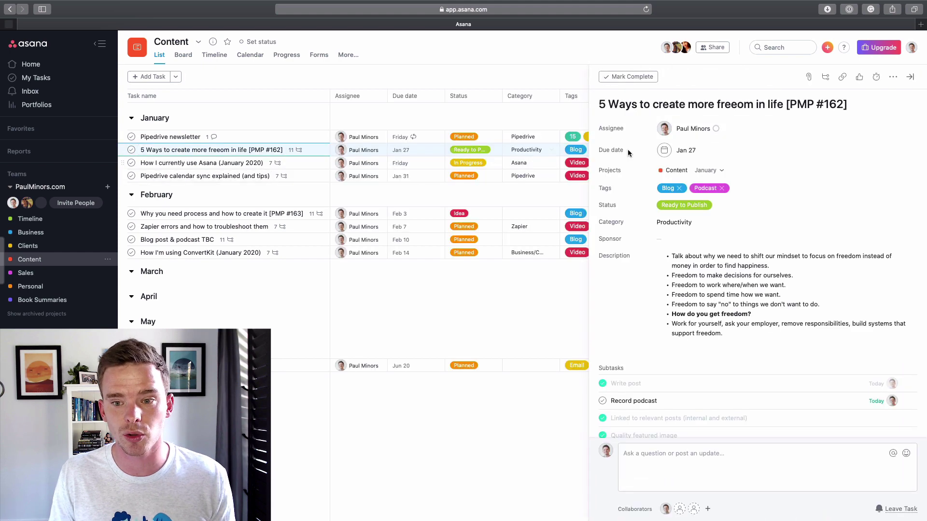
{"action": "scroll", "coordinate": [657, 255], "scroll_direction": "down", "scroll_amount": 5}
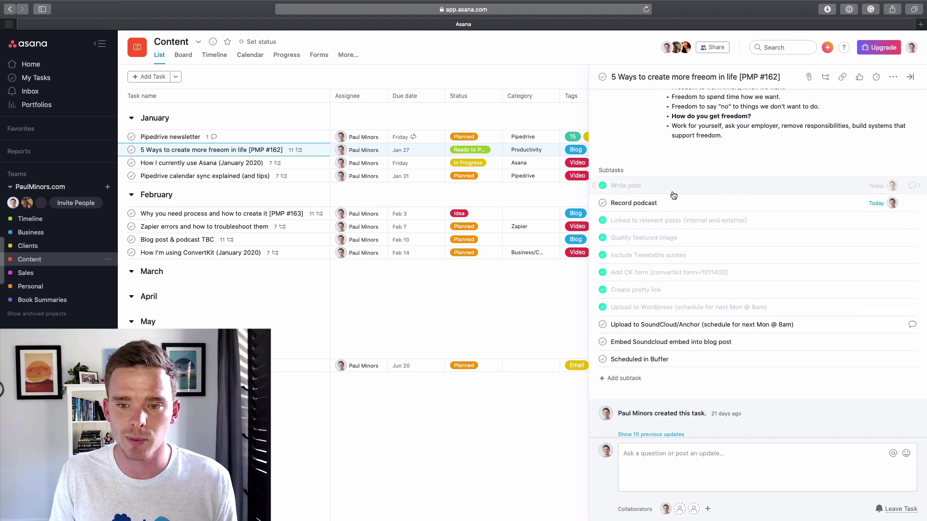
{"action": "scroll", "coordinate": [648, 244], "scroll_direction": "up", "scroll_amount": 3}
{"action": "scroll", "coordinate": [649, 387], "scroll_direction": "down", "scroll_amount": 3}
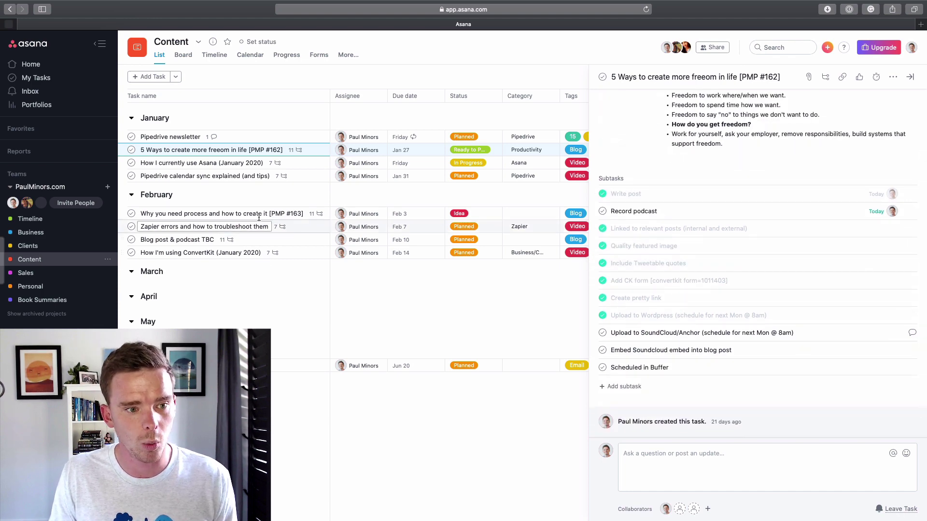
Review the How I currently use Asana (January 2020) task, keeping status In Progress and category Asana
{"action": "left_click", "coordinate": [305, 163]}
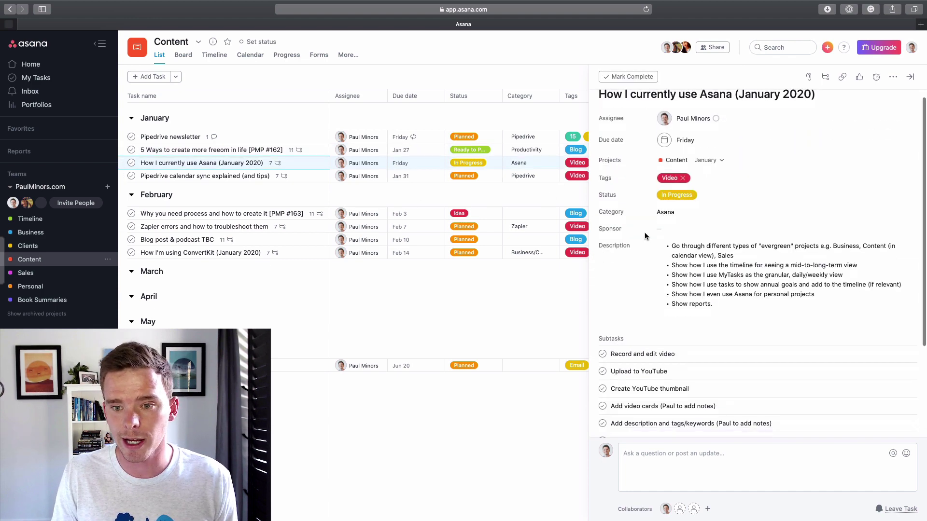
{"action": "scroll", "coordinate": [639, 240], "scroll_direction": "down", "scroll_amount": 5}
{"action": "scroll", "coordinate": [677, 323], "scroll_direction": "up", "scroll_amount": 1}
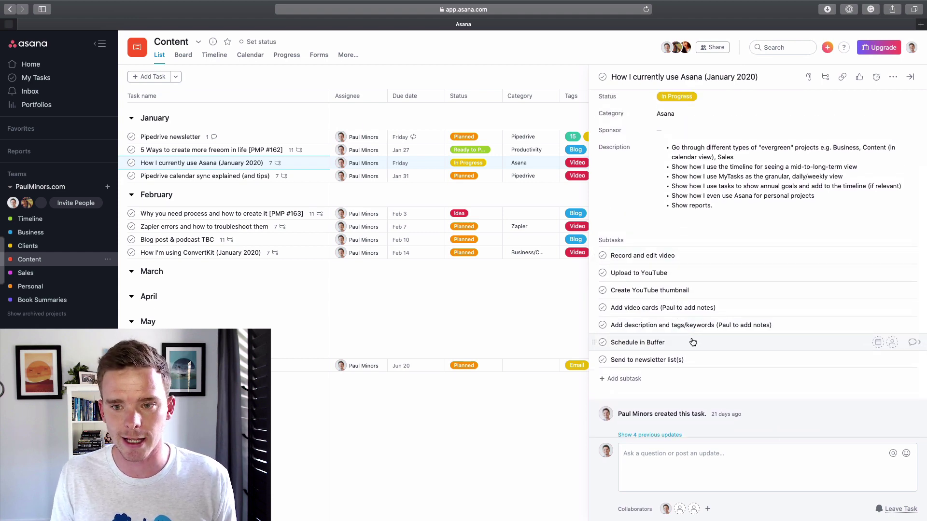
{"action": "scroll", "coordinate": [693, 343], "scroll_direction": "up", "scroll_amount": 4}
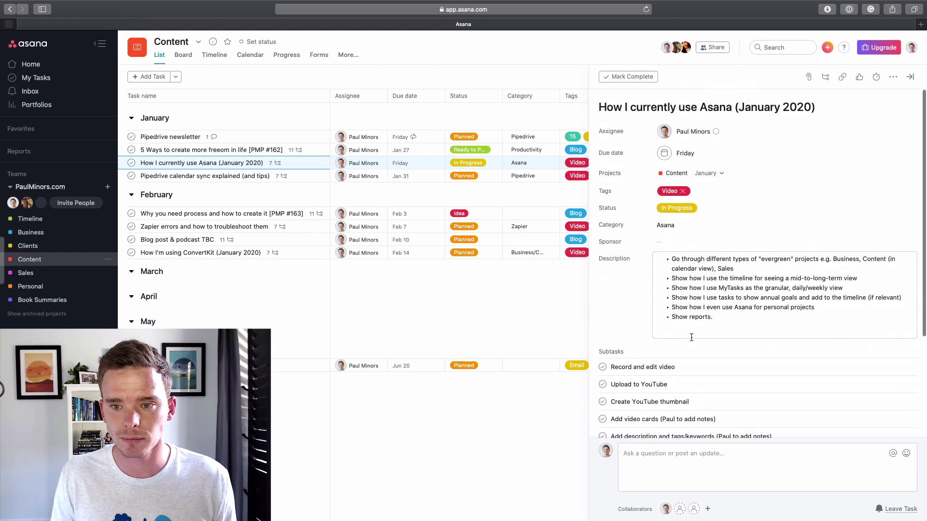
{"action": "left_click", "coordinate": [687, 207]}
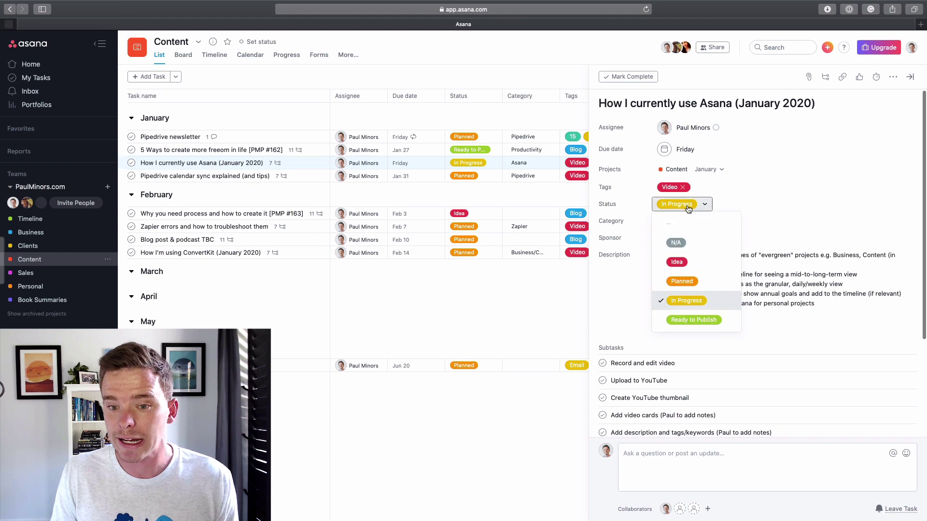
{"action": "left_click", "coordinate": [680, 299]}
{"action": "left_click", "coordinate": [681, 221]}
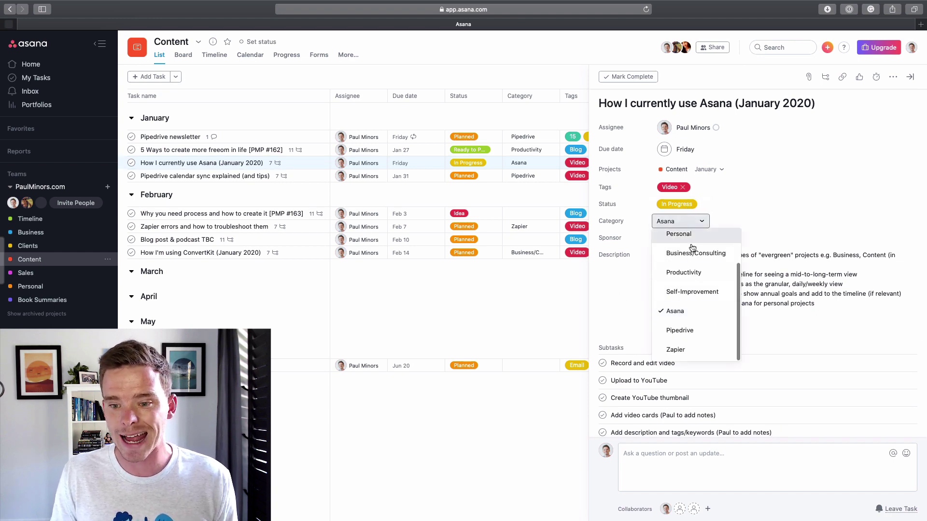
{"action": "left_click", "coordinate": [621, 322]}
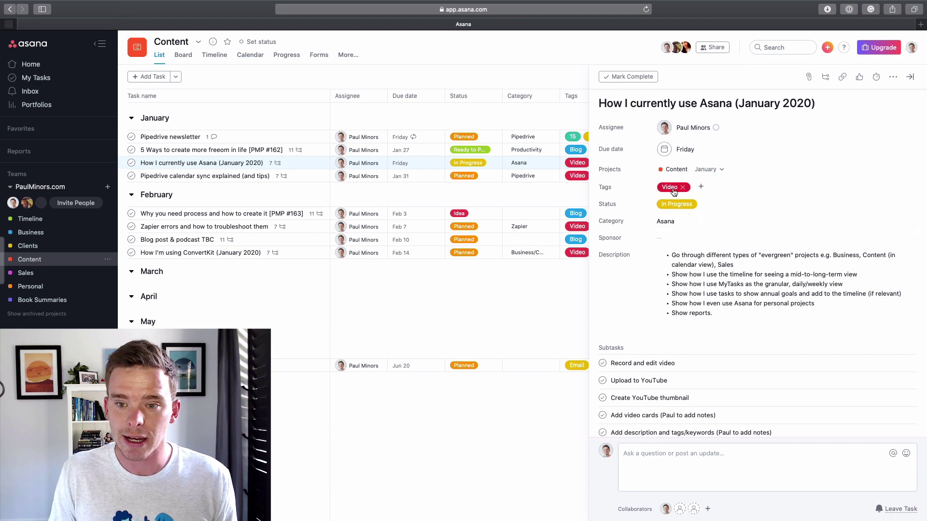
Close the task details pane to widen the Content list, then open the Personal project
{"action": "left_click", "coordinate": [909, 78]}
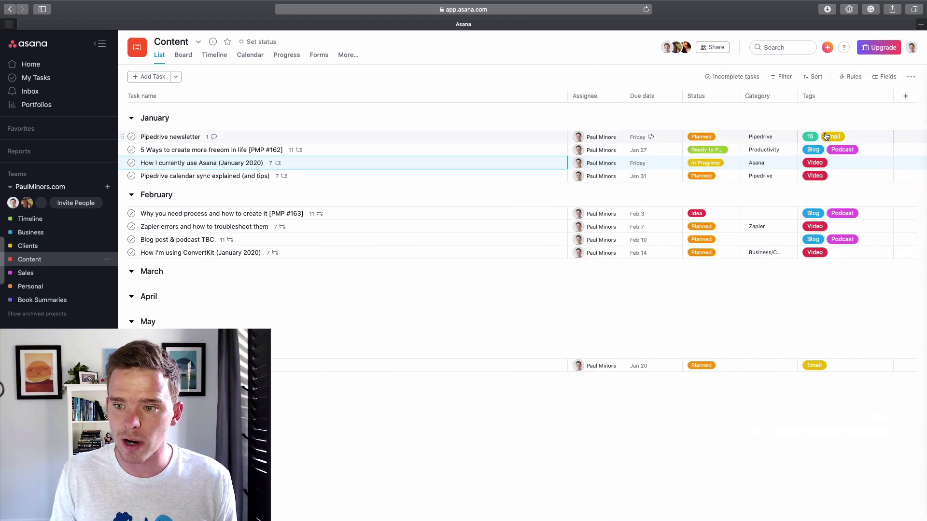
{"action": "scroll", "coordinate": [812, 156], "scroll_direction": "down", "scroll_amount": 1}
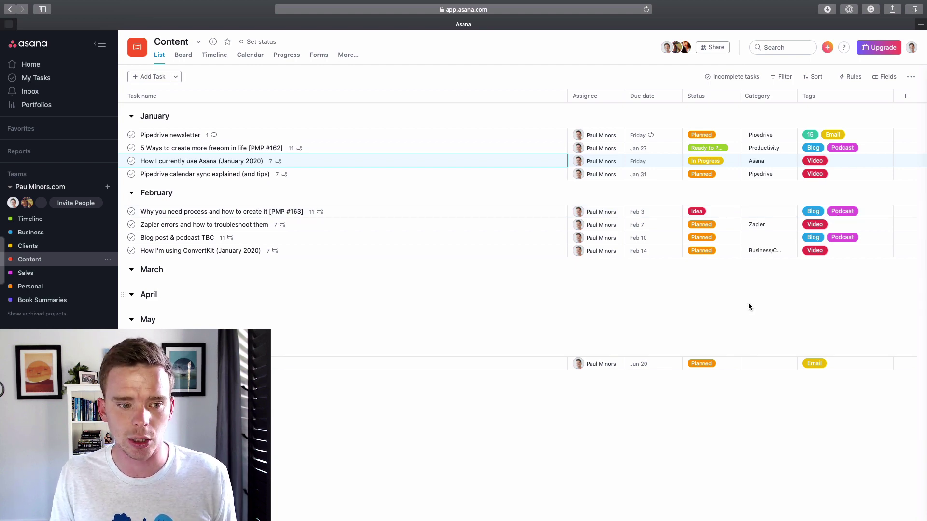
{"action": "left_click", "coordinate": [93, 285]}
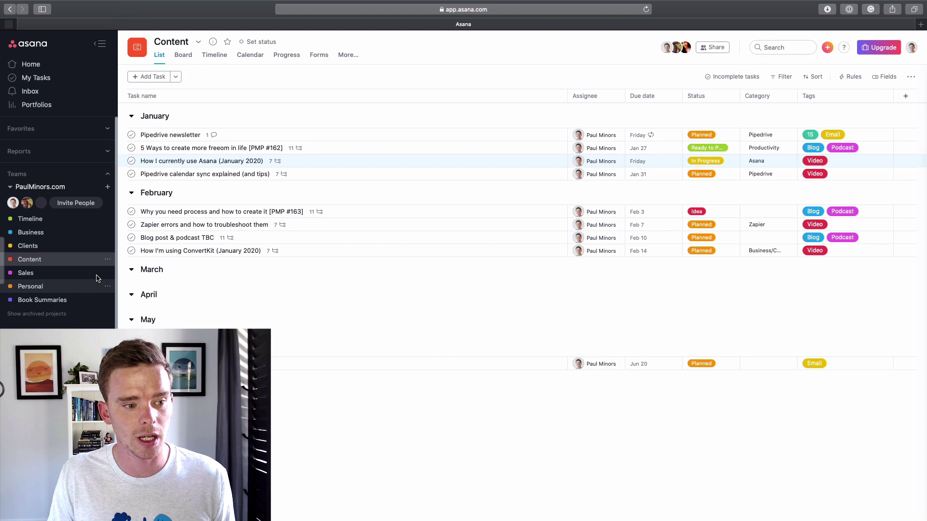
Open the Sales project's list with Products, Consulting, Speaking & Workshops and Sponsorships sections
{"action": "left_click", "coordinate": [104, 273]}
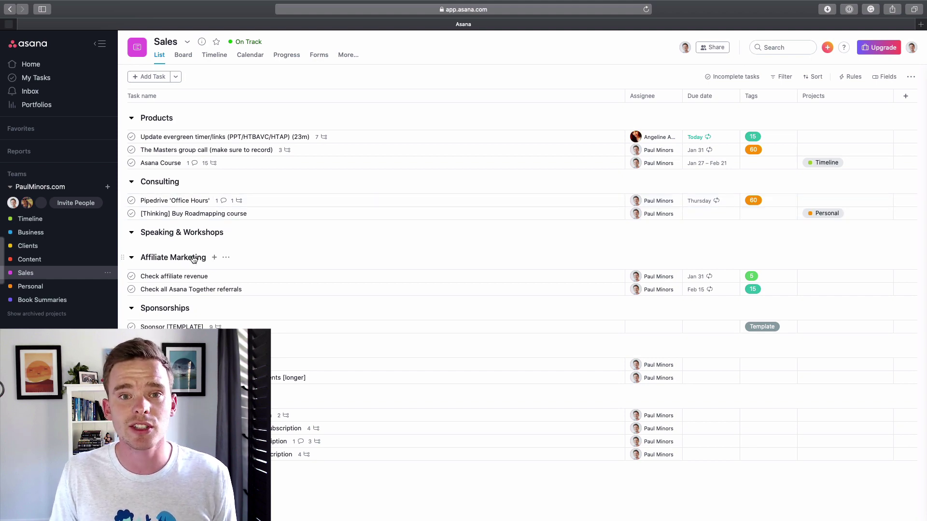
{"action": "left_click", "coordinate": [30, 218]}
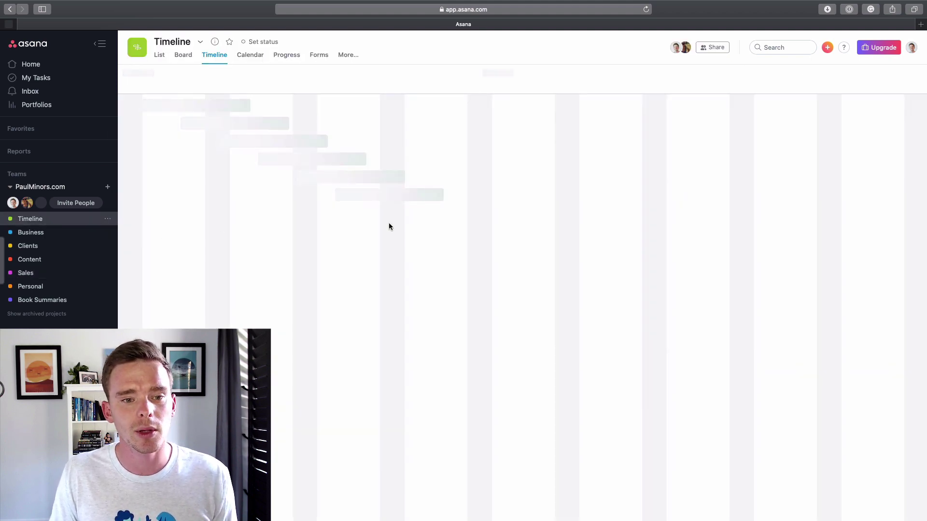
{"action": "scroll", "coordinate": [385, 253], "scroll_direction": "down", "scroll_amount": 4}
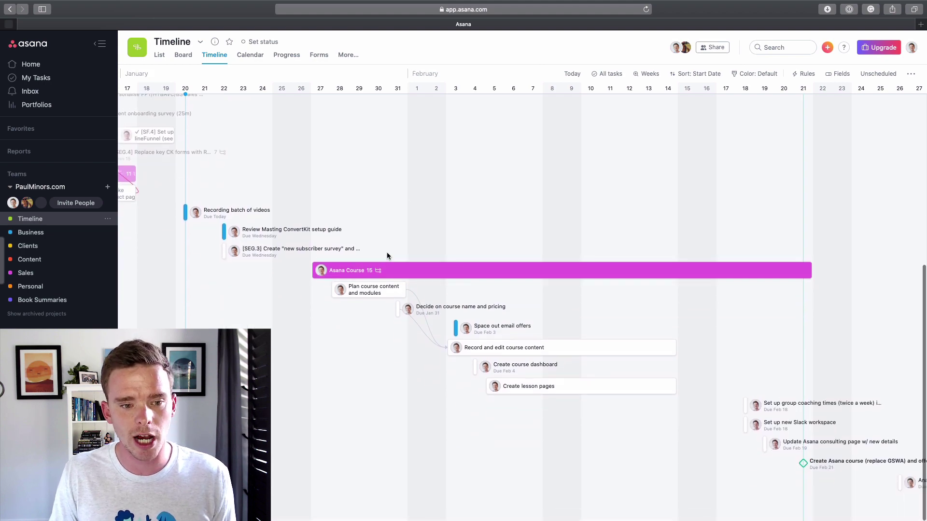
{"action": "scroll", "coordinate": [394, 242], "scroll_direction": "up", "scroll_amount": 3}
{"action": "scroll", "coordinate": [394, 243], "scroll_direction": "left", "scroll_amount": 5}
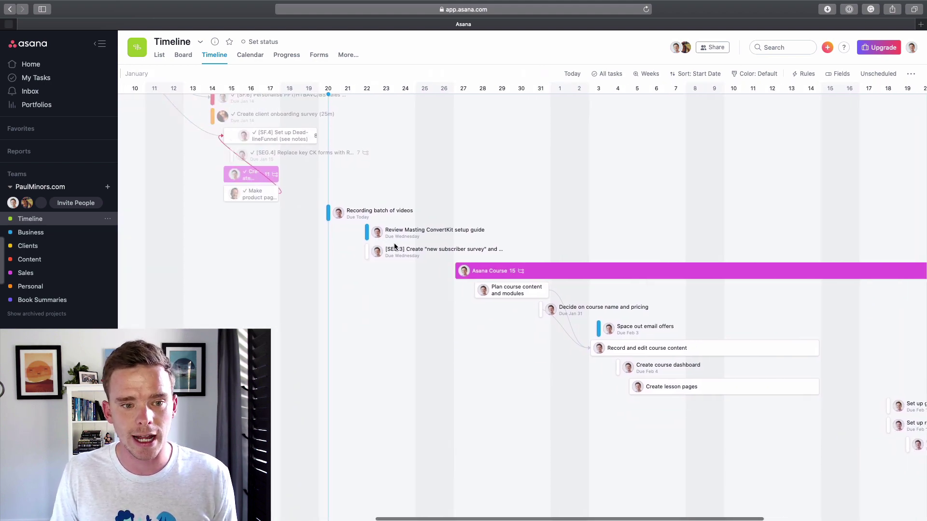
{"action": "scroll", "coordinate": [392, 243], "scroll_direction": "left", "scroll_amount": 4}
{"action": "scroll", "coordinate": [391, 242], "scroll_direction": "right", "scroll_amount": 7}
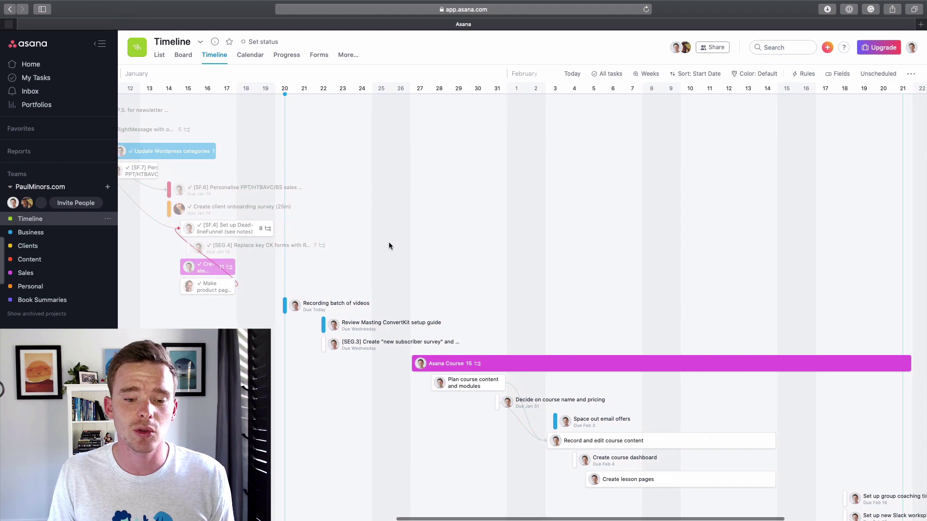
{"action": "scroll", "coordinate": [389, 241], "scroll_direction": "down", "scroll_amount": 4}
{"action": "scroll", "coordinate": [390, 242], "scroll_direction": "right", "scroll_amount": 1}
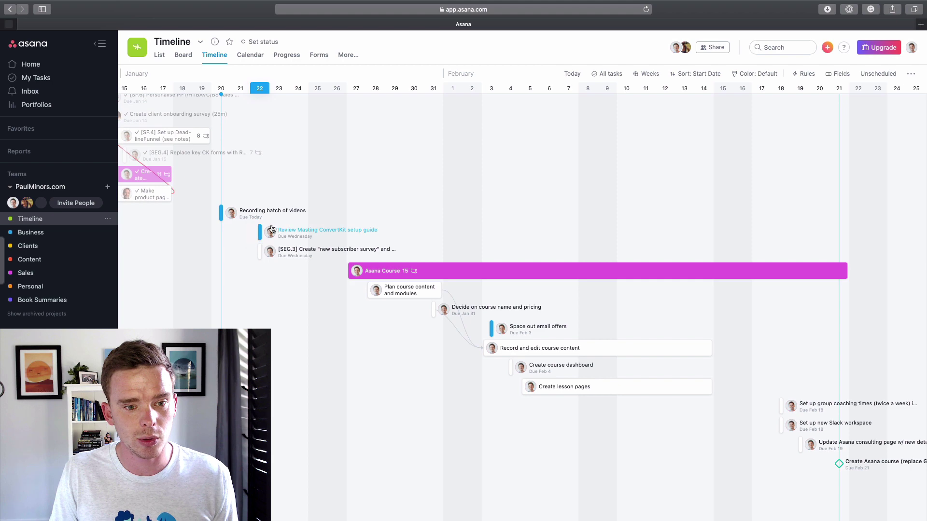
{"action": "left_click", "coordinate": [256, 212]}
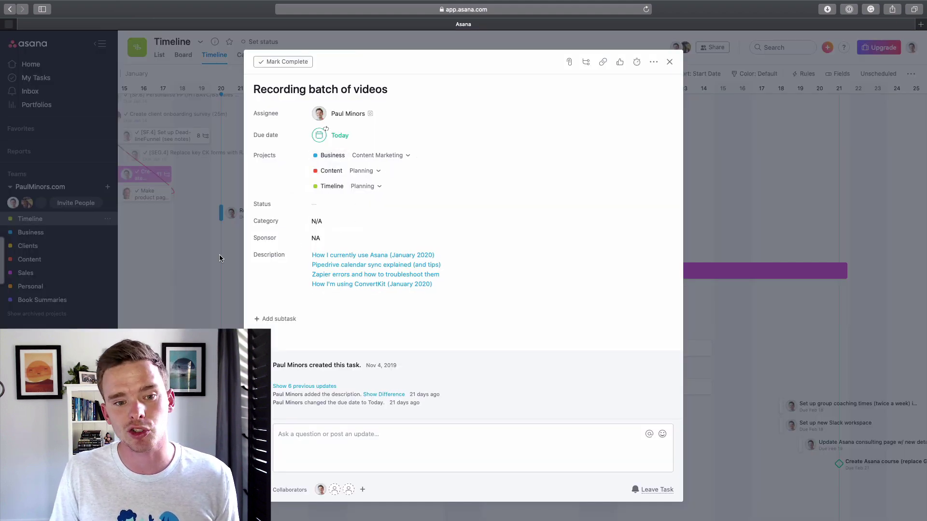
{"action": "left_click", "coordinate": [188, 261]}
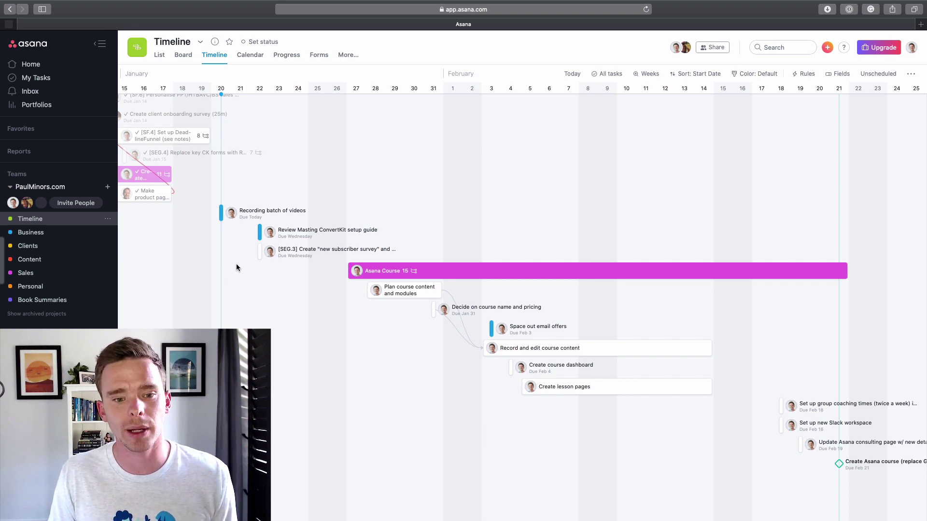
{"action": "scroll", "coordinate": [430, 263], "scroll_direction": "right", "scroll_amount": 15}
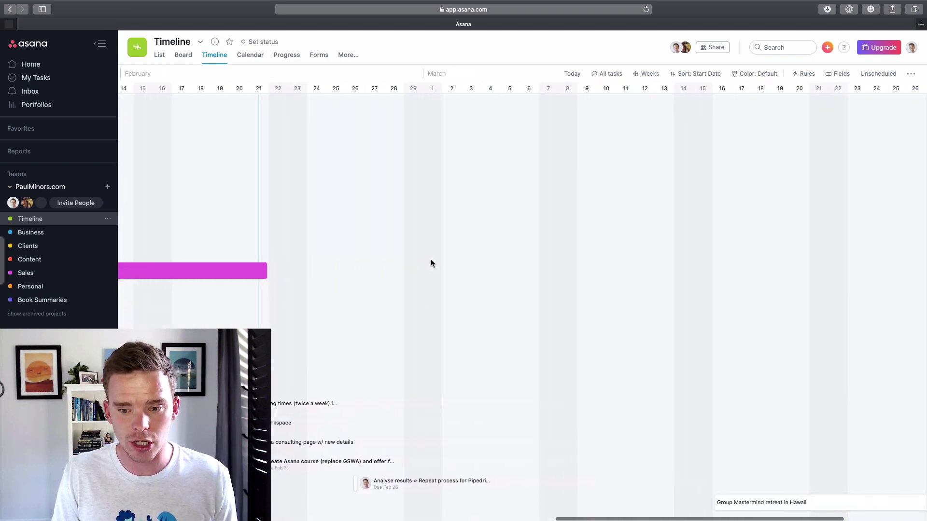
{"action": "scroll", "coordinate": [435, 260], "scroll_direction": "right", "scroll_amount": 5}
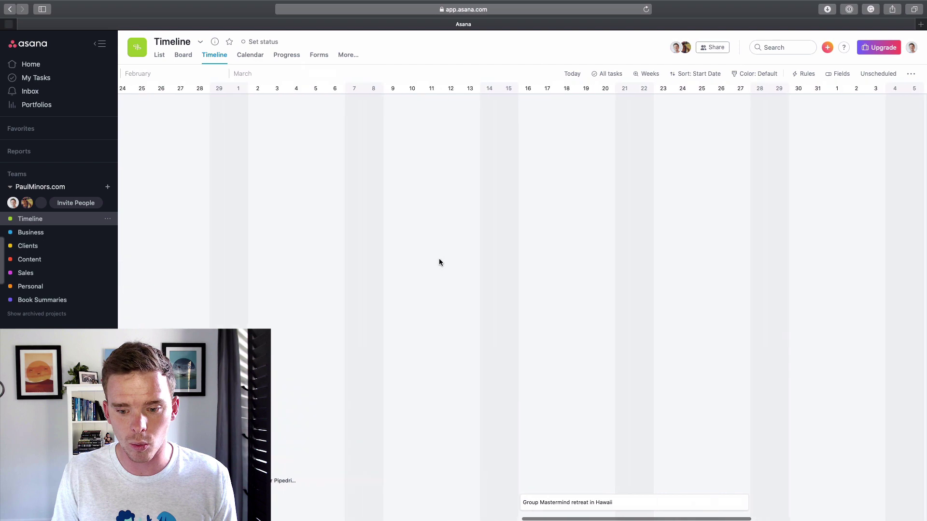
{"action": "left_click", "coordinate": [597, 506]}
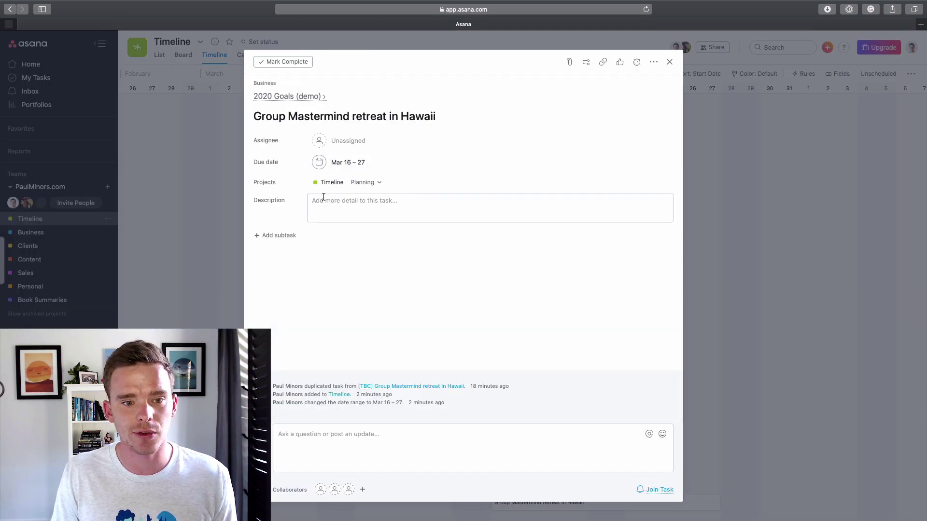
{"action": "left_click", "coordinate": [304, 97]}
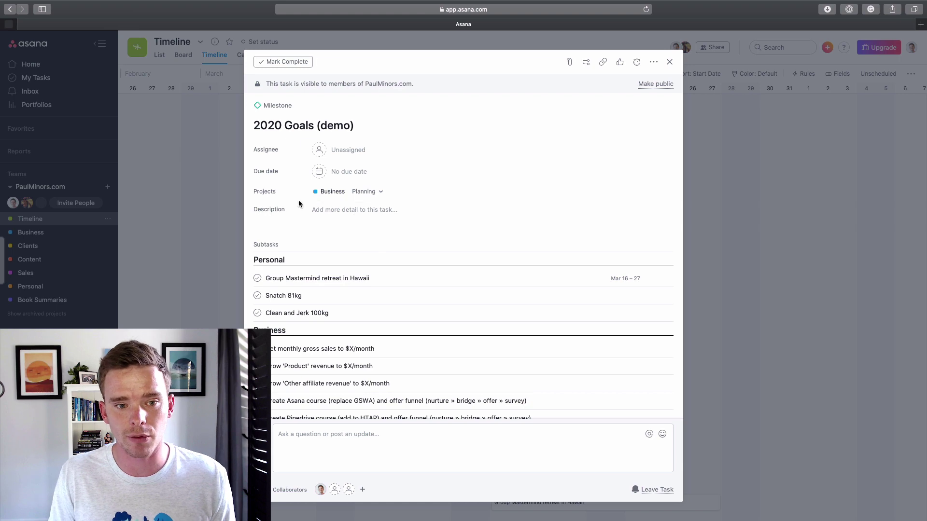
{"action": "left_click", "coordinate": [730, 155]}
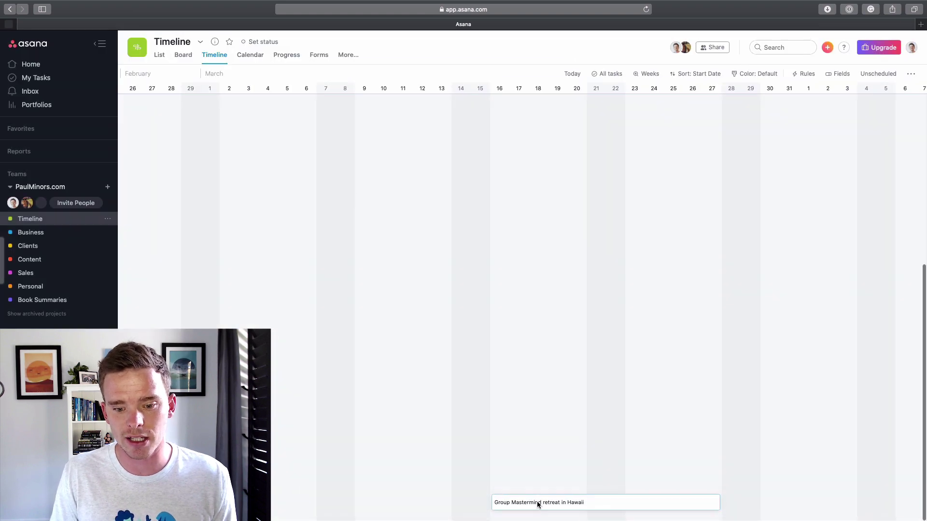
{"action": "scroll", "coordinate": [515, 407], "scroll_direction": "left", "scroll_amount": 15}
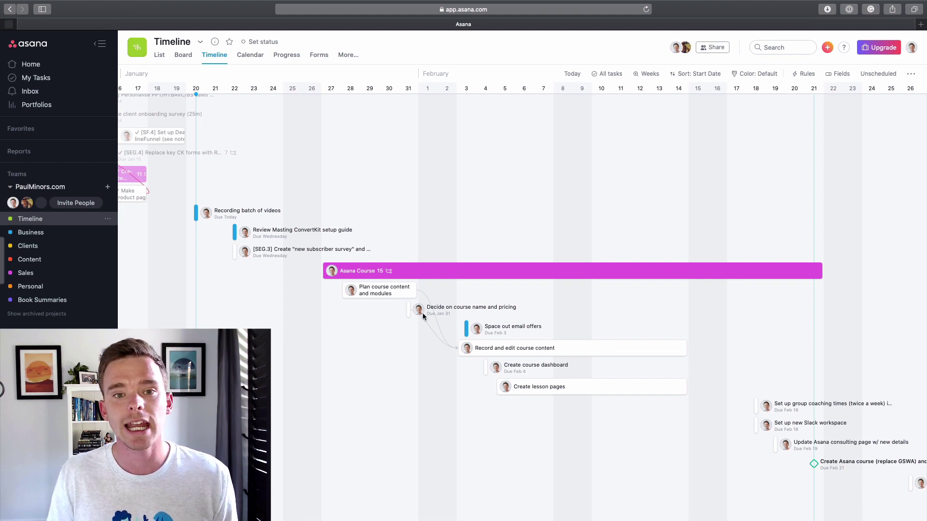
{"action": "left_click", "coordinate": [54, 77]}
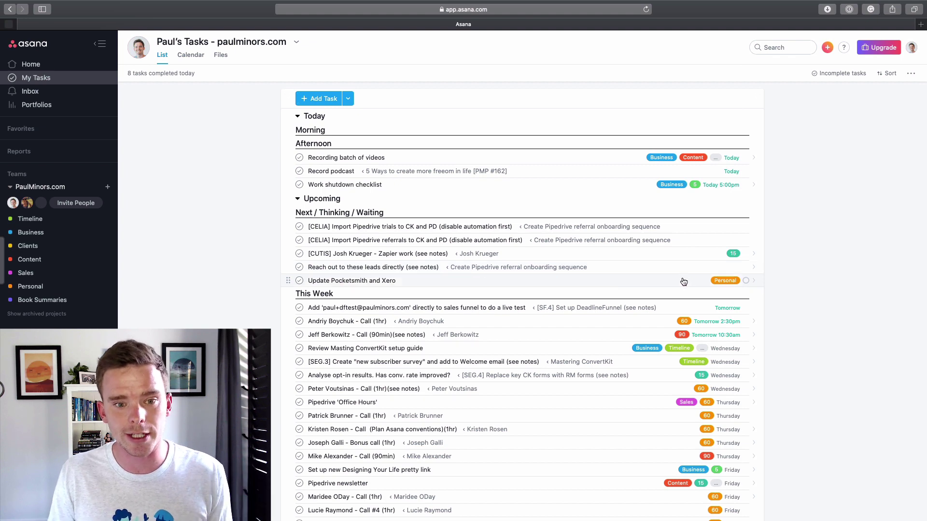
{"action": "scroll", "coordinate": [673, 280], "scroll_direction": "down", "scroll_amount": 5}
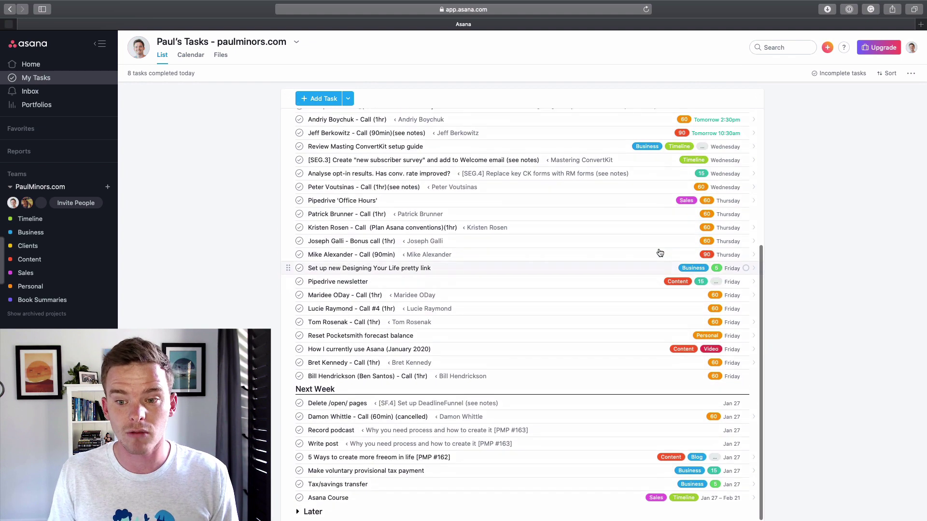
{"action": "scroll", "coordinate": [658, 250], "scroll_direction": "up", "scroll_amount": 4}
{"action": "scroll", "coordinate": [650, 242], "scroll_direction": "up", "scroll_amount": 1}
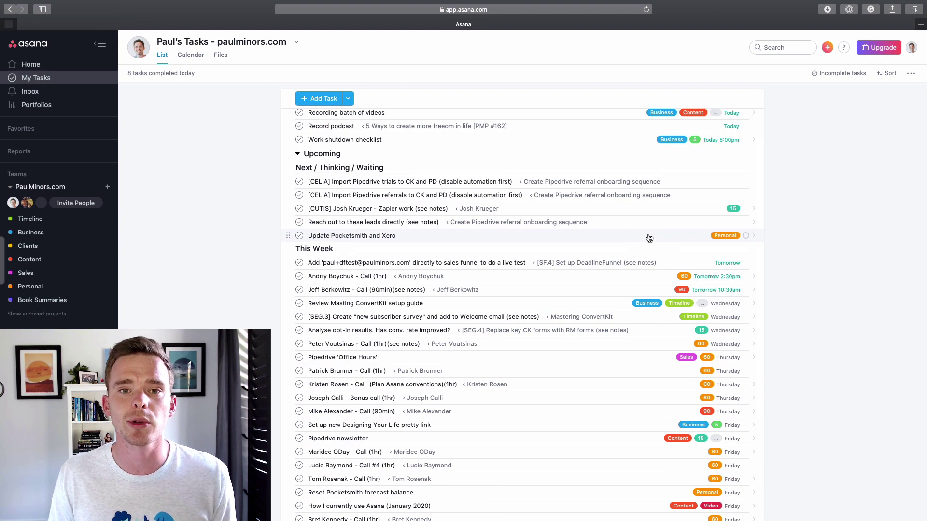
{"action": "scroll", "coordinate": [651, 237], "scroll_direction": "up", "scroll_amount": 3}
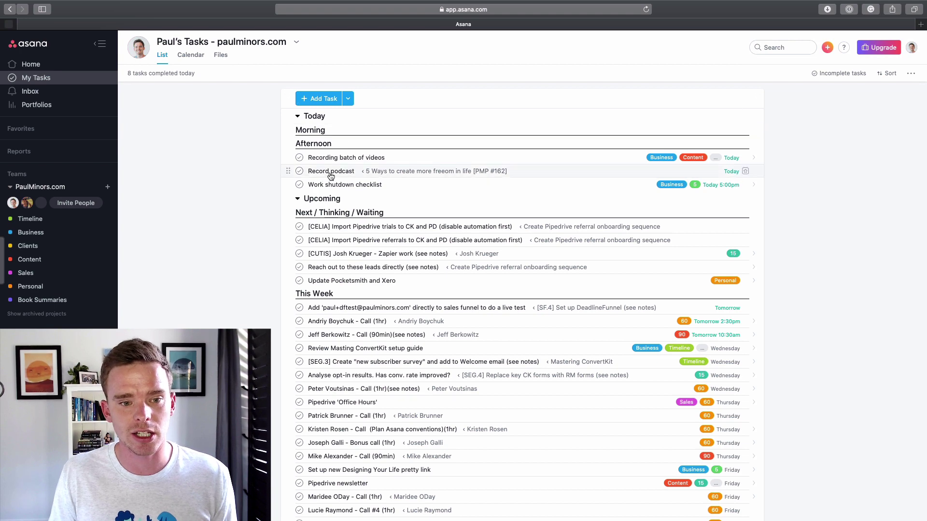
{"action": "left_click", "coordinate": [297, 116]}
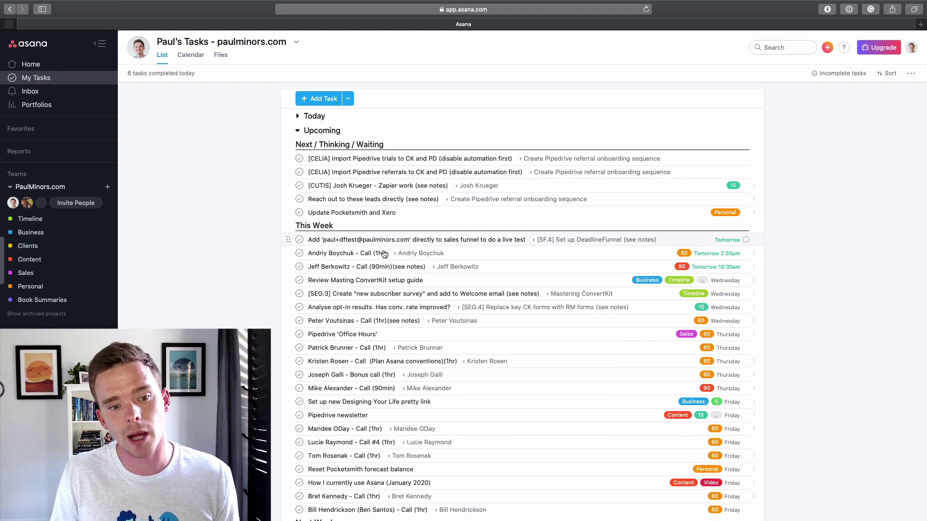
{"action": "scroll", "coordinate": [357, 193], "scroll_direction": "down", "scroll_amount": 1}
{"action": "scroll", "coordinate": [367, 186], "scroll_direction": "up", "scroll_amount": 1}
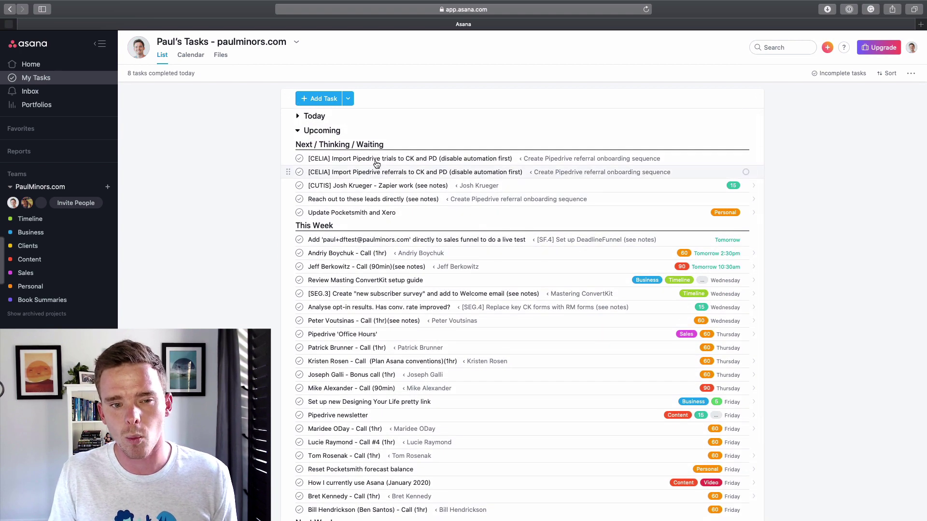
{"action": "scroll", "coordinate": [382, 212], "scroll_direction": "down", "scroll_amount": 5}
{"action": "scroll", "coordinate": [376, 193], "scroll_direction": "up", "scroll_amount": 1}
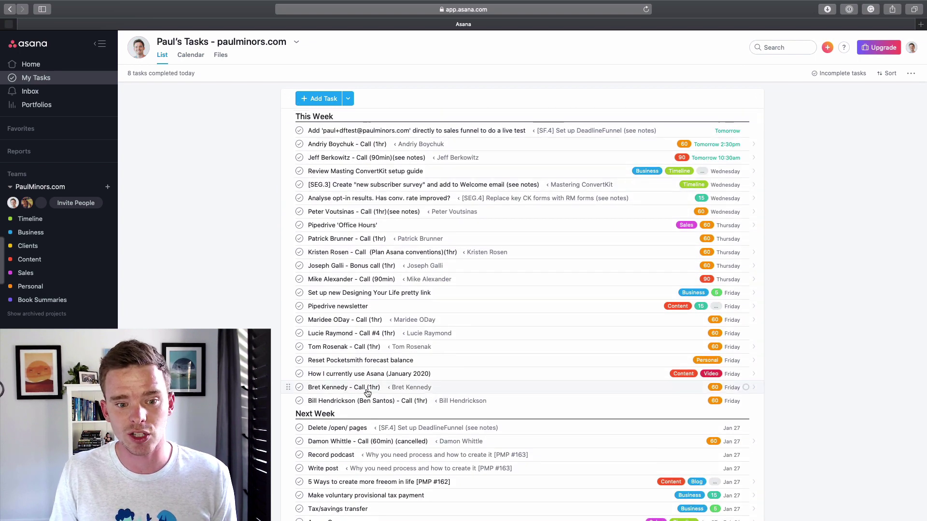
{"action": "scroll", "coordinate": [369, 391], "scroll_direction": "down", "scroll_amount": 1}
{"action": "scroll", "coordinate": [377, 388], "scroll_direction": "up", "scroll_amount": 5}
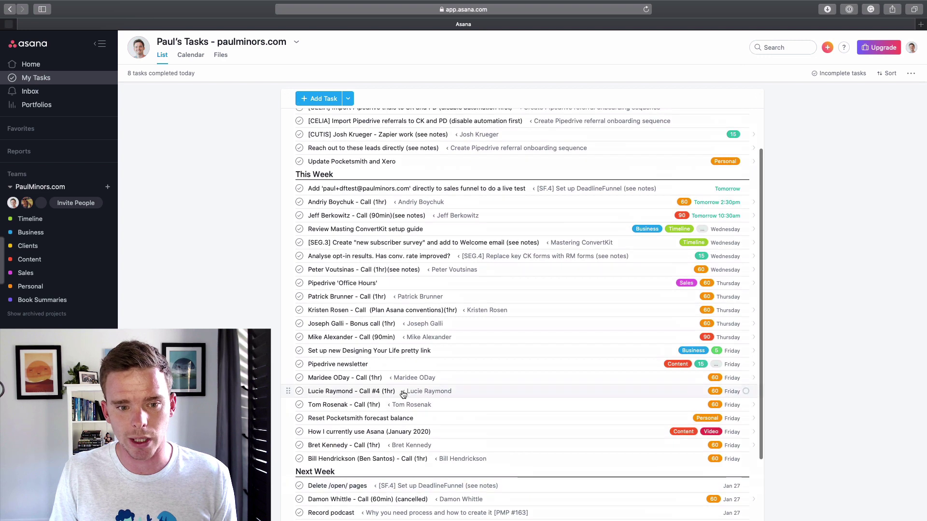
{"action": "scroll", "coordinate": [424, 361], "scroll_direction": "down", "scroll_amount": 3}
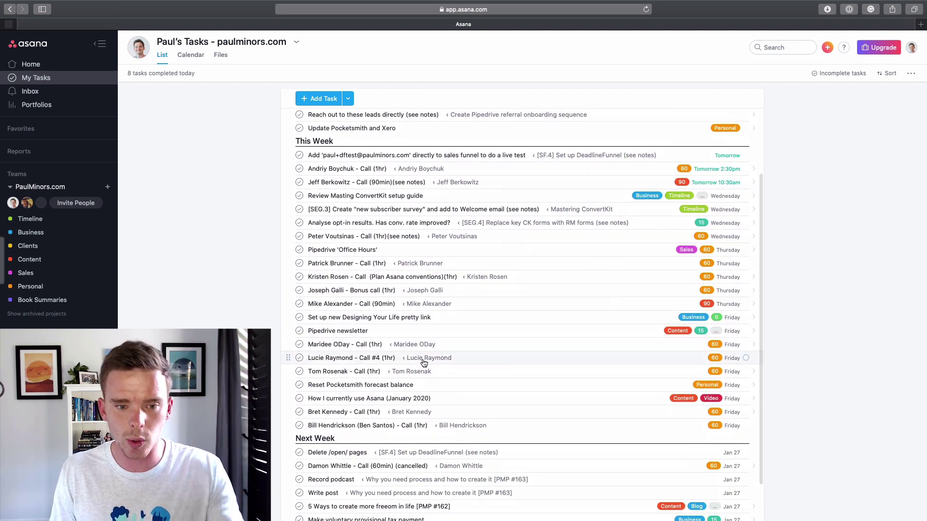
{"action": "scroll", "coordinate": [435, 359], "scroll_direction": "up", "scroll_amount": 3}
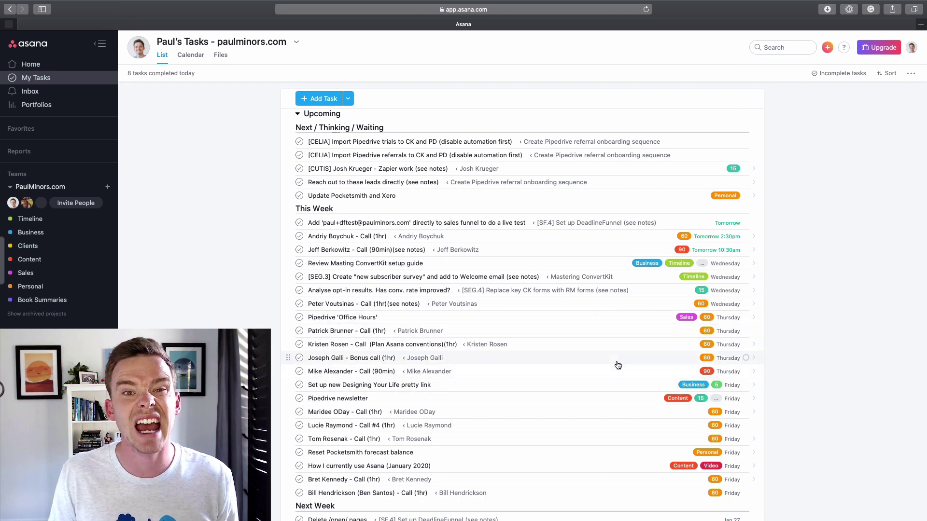
{"action": "scroll", "coordinate": [618, 367], "scroll_direction": "down", "scroll_amount": 3}
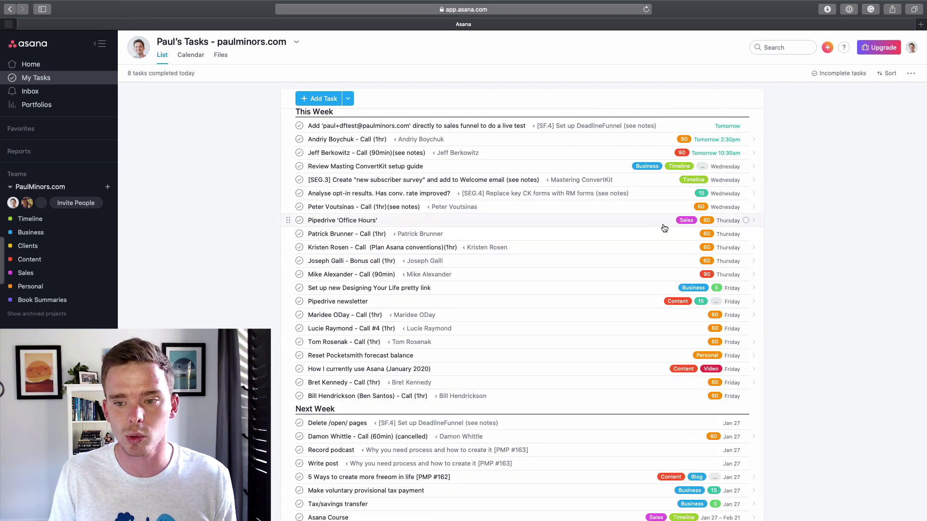
{"action": "scroll", "coordinate": [678, 325], "scroll_direction": "up", "scroll_amount": 3}
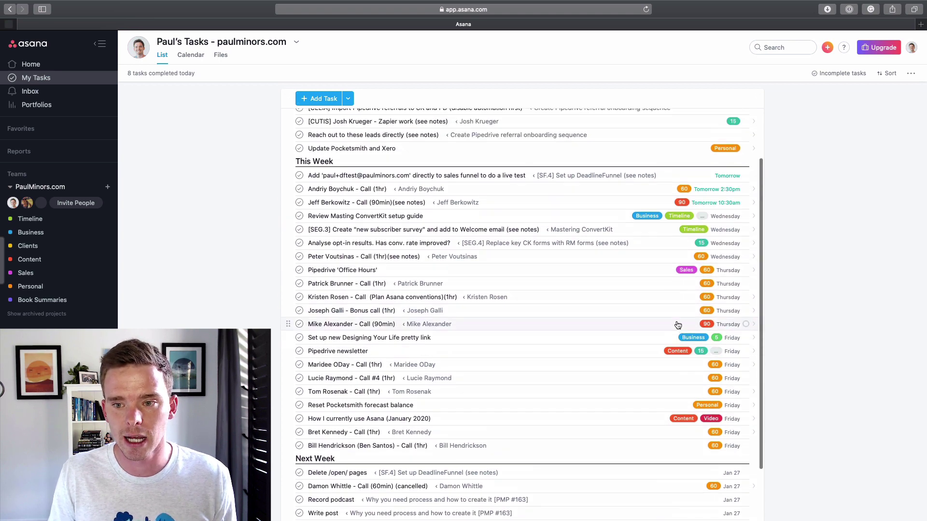
Open the [CUTIS] Zapier work task and read its tag, description link and comments
{"action": "left_click", "coordinate": [633, 190]}
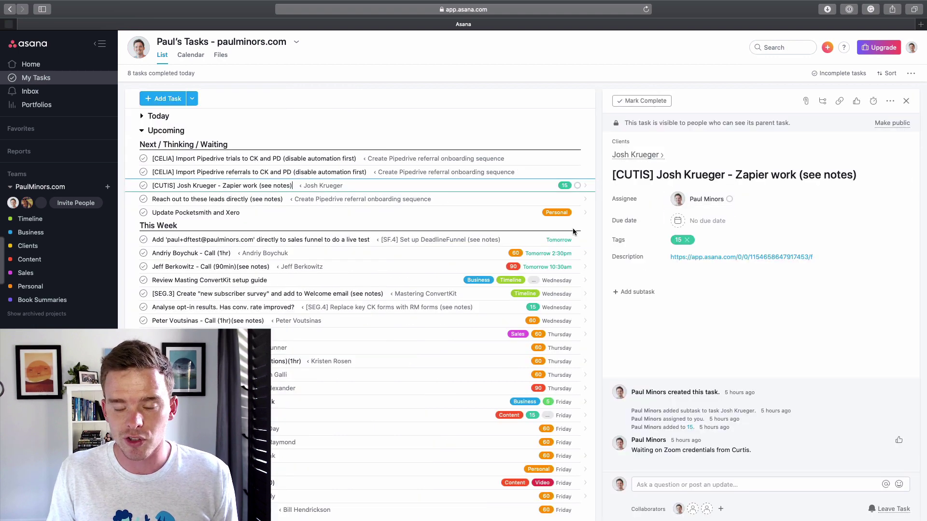
{"action": "scroll", "coordinate": [503, 252], "scroll_direction": "down", "scroll_amount": 5}
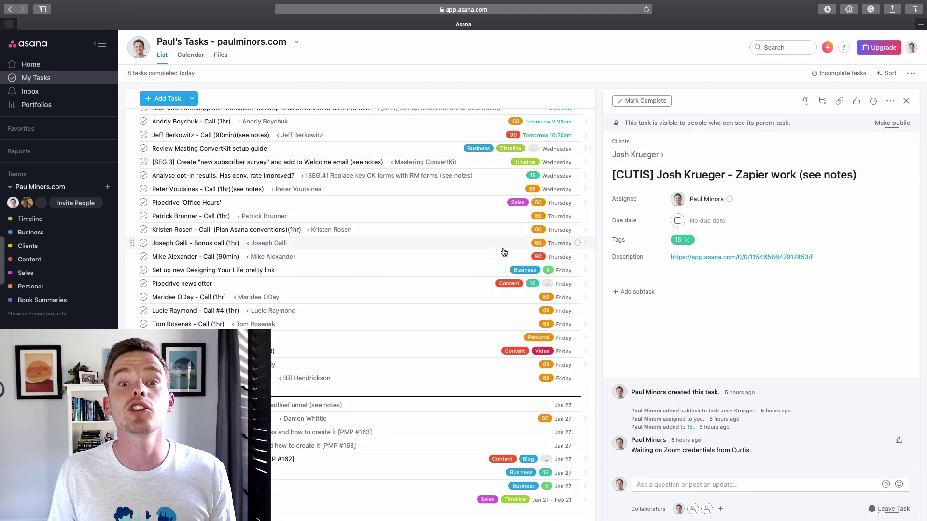
{"action": "scroll", "coordinate": [504, 252], "scroll_direction": "up", "scroll_amount": 5}
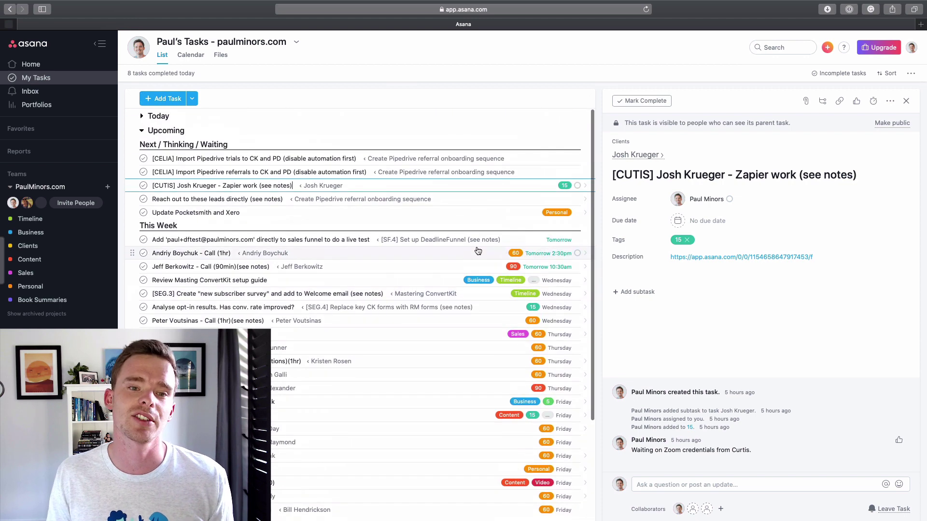
{"action": "scroll", "coordinate": [403, 227], "scroll_direction": "down", "scroll_amount": 5}
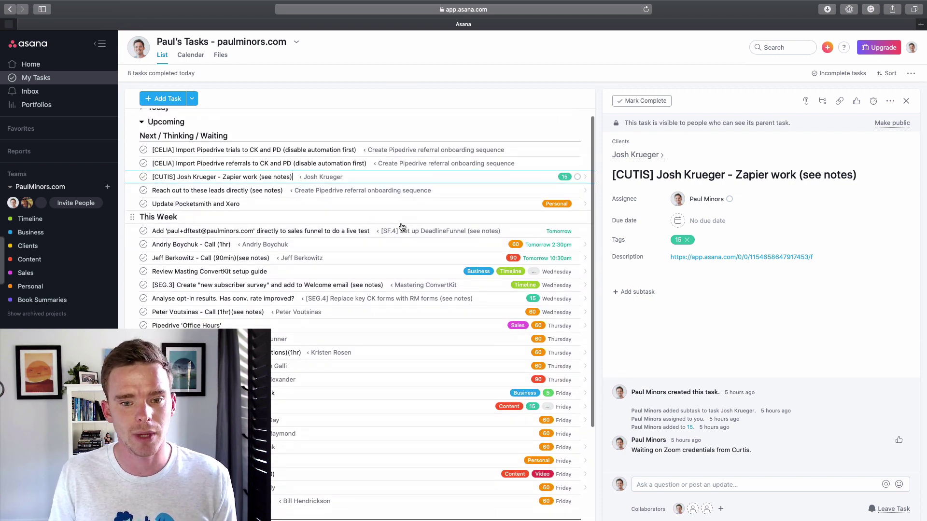
{"action": "scroll", "coordinate": [402, 227], "scroll_direction": "up", "scroll_amount": 5}
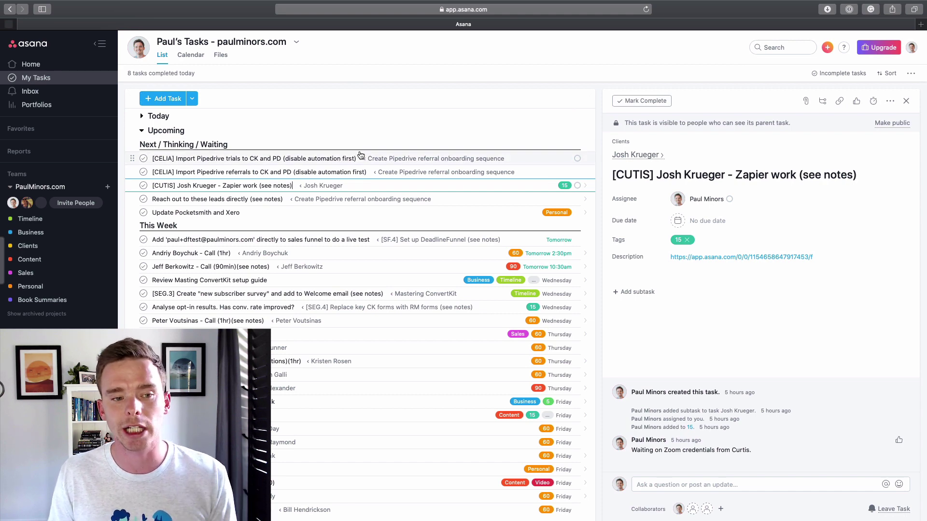
{"action": "scroll", "coordinate": [338, 168], "scroll_direction": "down", "scroll_amount": 3}
{"action": "scroll", "coordinate": [128, 156], "scroll_direction": "up", "scroll_amount": 3}
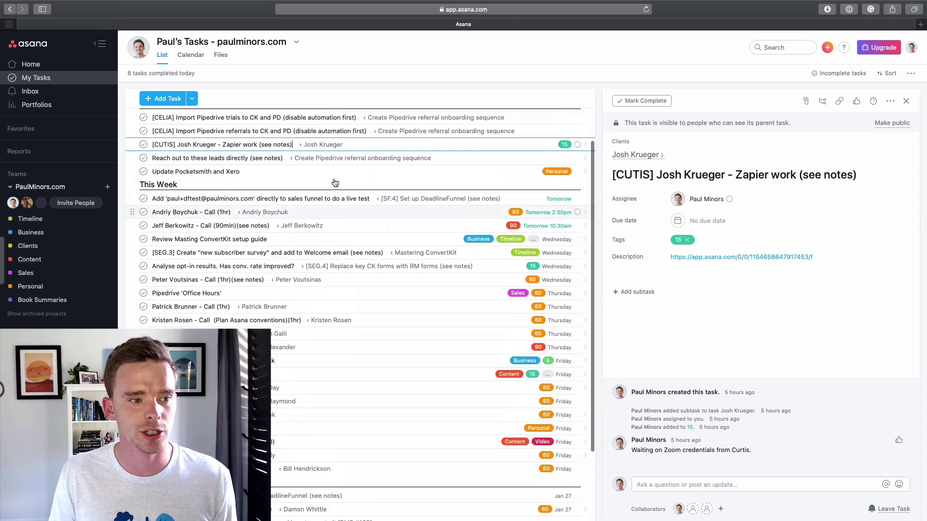
Expand Reports, open Team Workload, and check its filters without changing them
{"action": "left_click", "coordinate": [100, 156]}
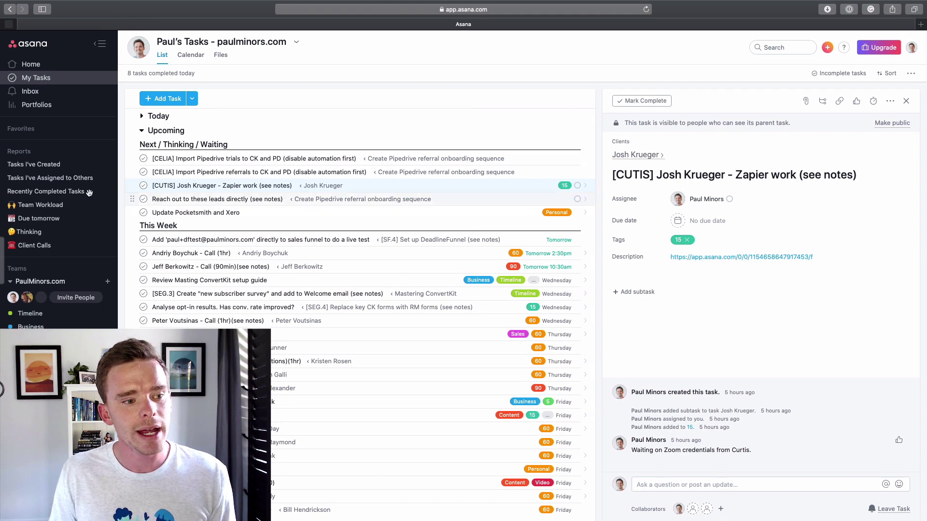
{"action": "left_click", "coordinate": [76, 211]}
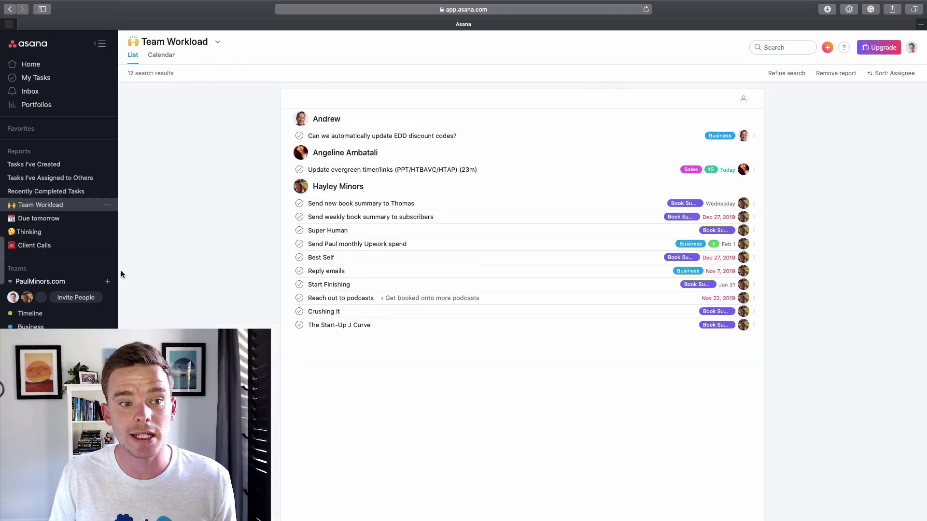
{"action": "left_click", "coordinate": [788, 73]}
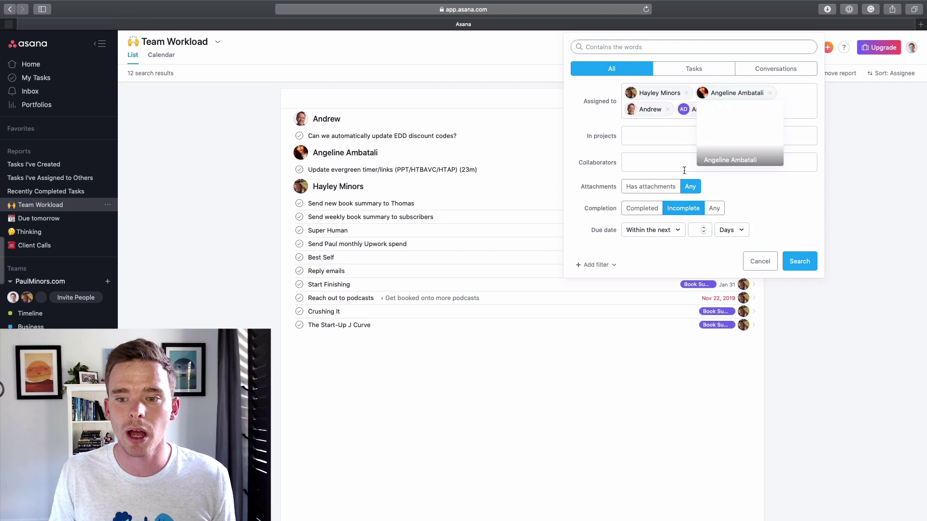
{"action": "left_click", "coordinate": [758, 261]}
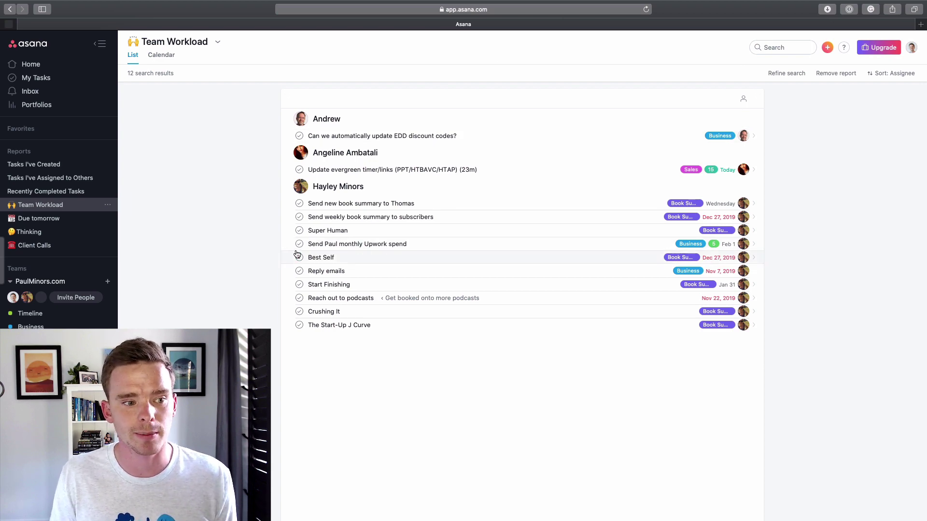
Open the Due tomorrow report and inspect its filters without changing them
{"action": "left_click", "coordinate": [46, 219]}
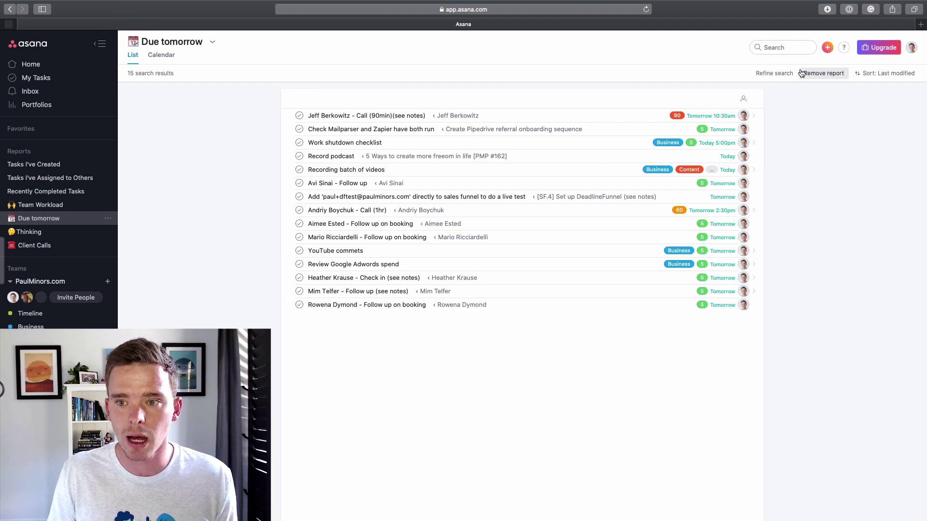
{"action": "left_click", "coordinate": [774, 72]}
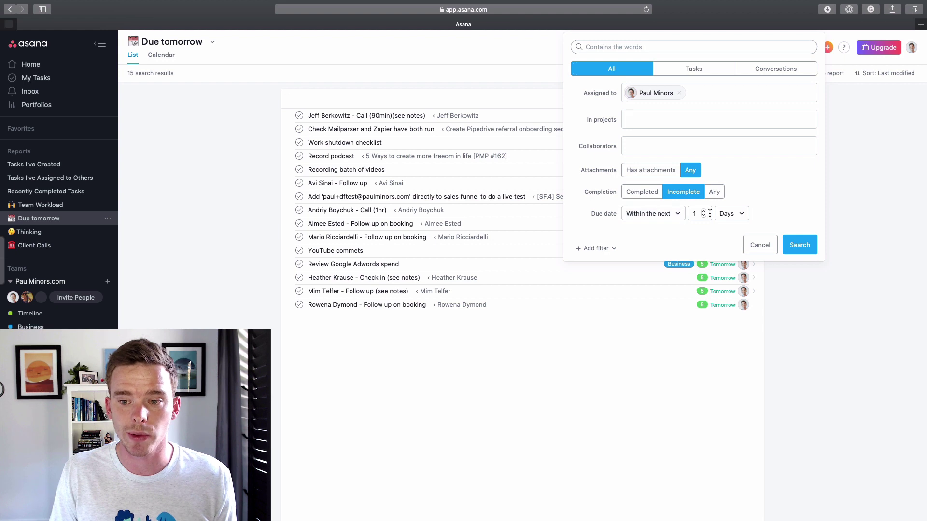
{"action": "left_click", "coordinate": [759, 245]}
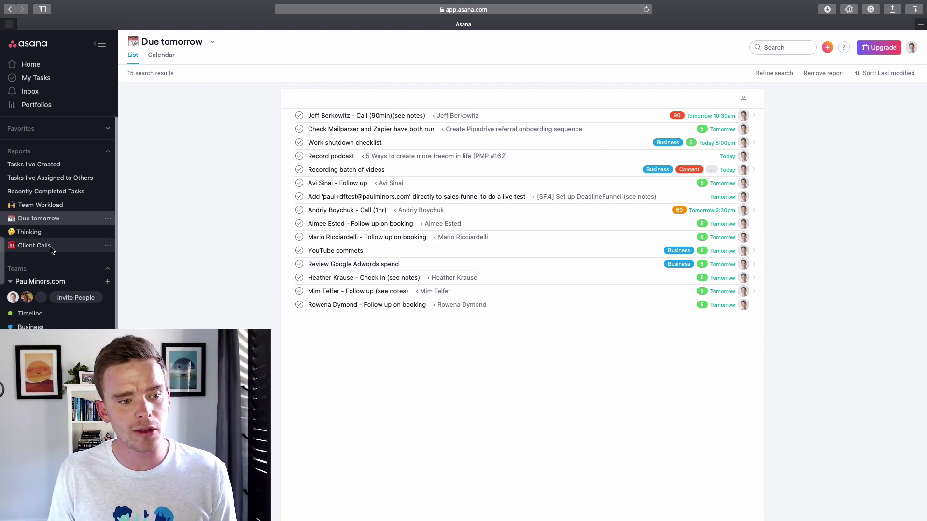
Open the Client Calls report, check its search filters unchanged, and scroll its January 2020 calendar
{"action": "left_click", "coordinate": [71, 247]}
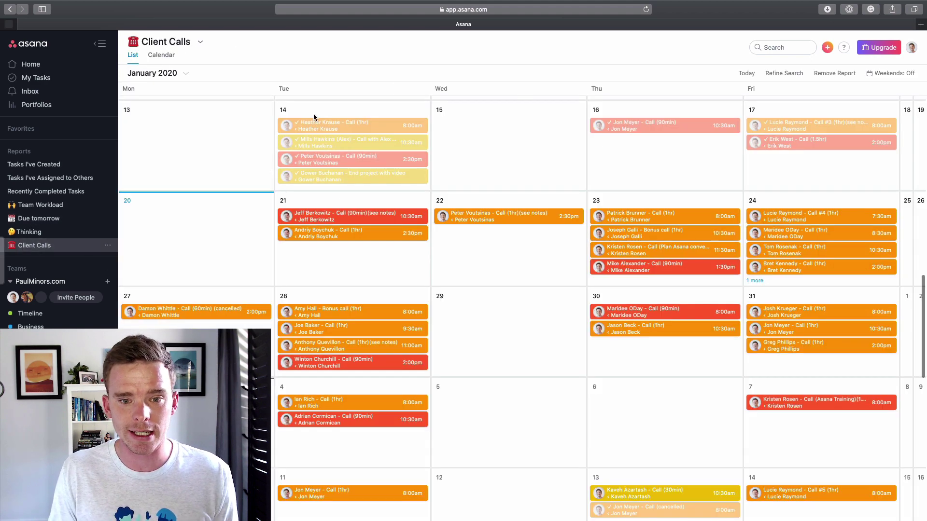
{"action": "left_click", "coordinate": [784, 73]}
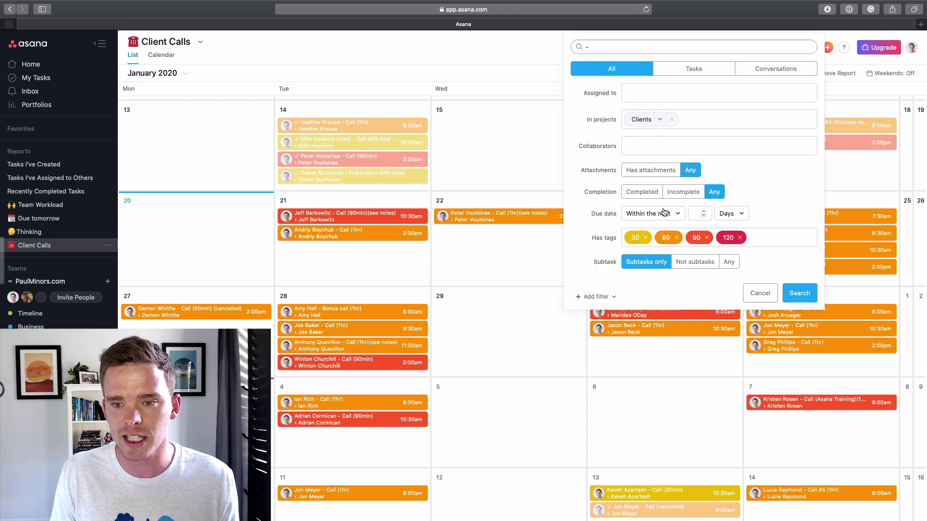
{"action": "left_click", "coordinate": [759, 296]}
{"action": "scroll", "coordinate": [633, 230], "scroll_direction": "down", "scroll_amount": 4}
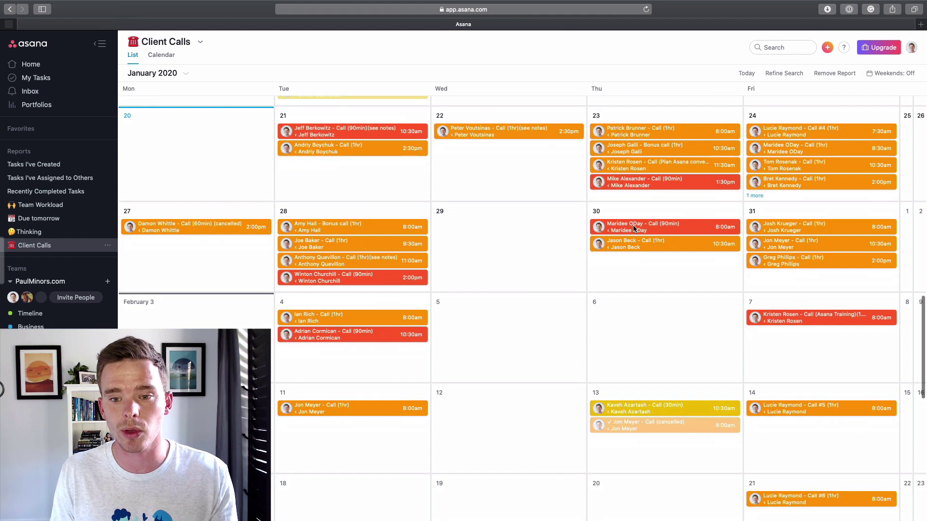
{"action": "scroll", "coordinate": [634, 229], "scroll_direction": "up", "scroll_amount": 4}
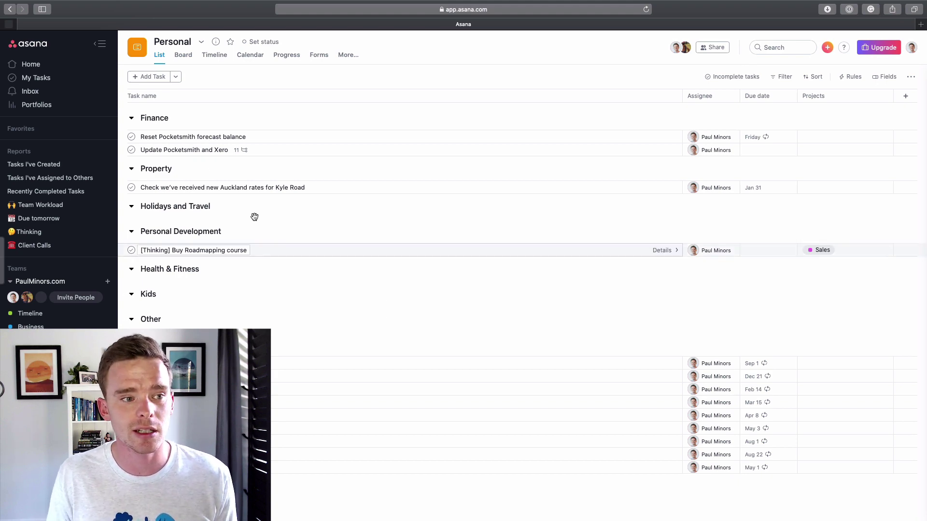
Leave the Personal project for the Inbox
{"action": "left_click", "coordinate": [95, 91]}
{"action": "left_click", "coordinate": [86, 77]}
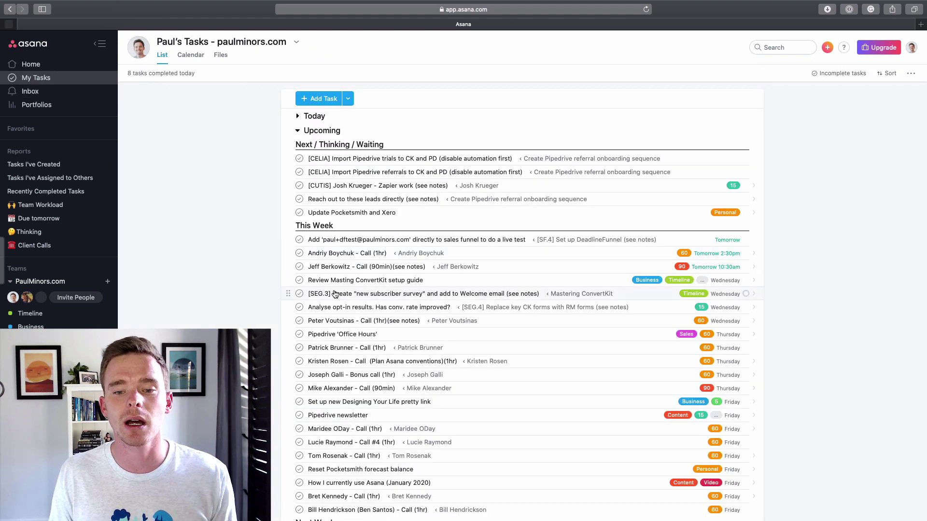
{"action": "scroll", "coordinate": [467, 243], "scroll_direction": "down", "scroll_amount": 5}
{"action": "scroll", "coordinate": [467, 243], "scroll_direction": "up", "scroll_amount": 5}
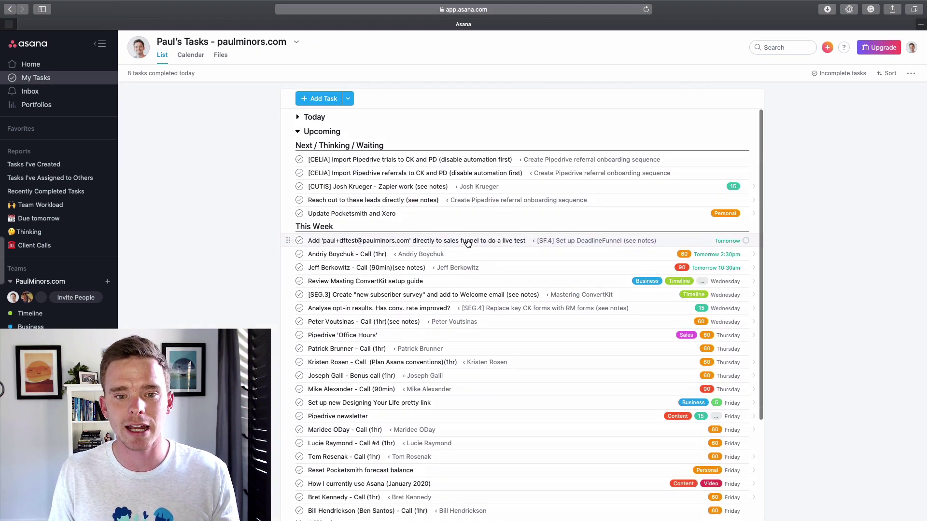